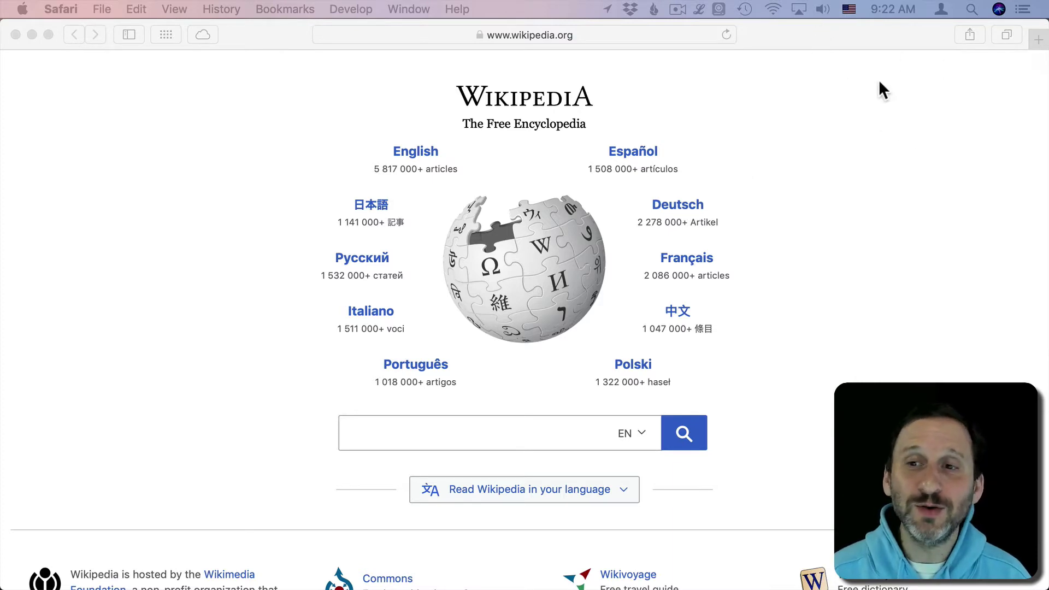
In Safari's Websites > Notifications preferences, remove macmost.net, leaving six sites set to Deny
{"action": "left_click", "coordinate": [797, 36]}
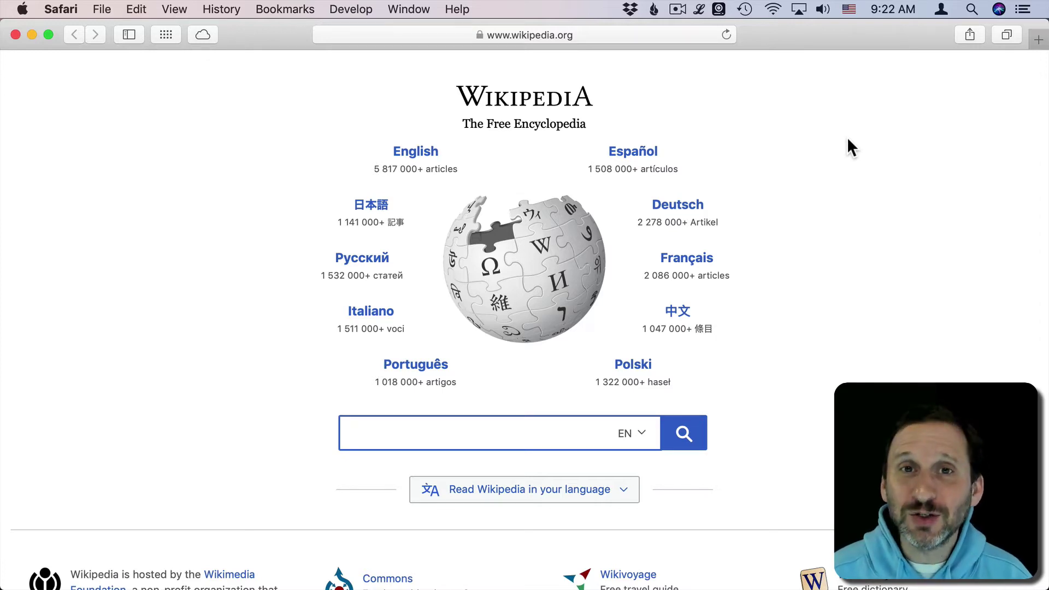
{"action": "left_click", "coordinate": [61, 10]}
{"action": "left_click", "coordinate": [77, 67]}
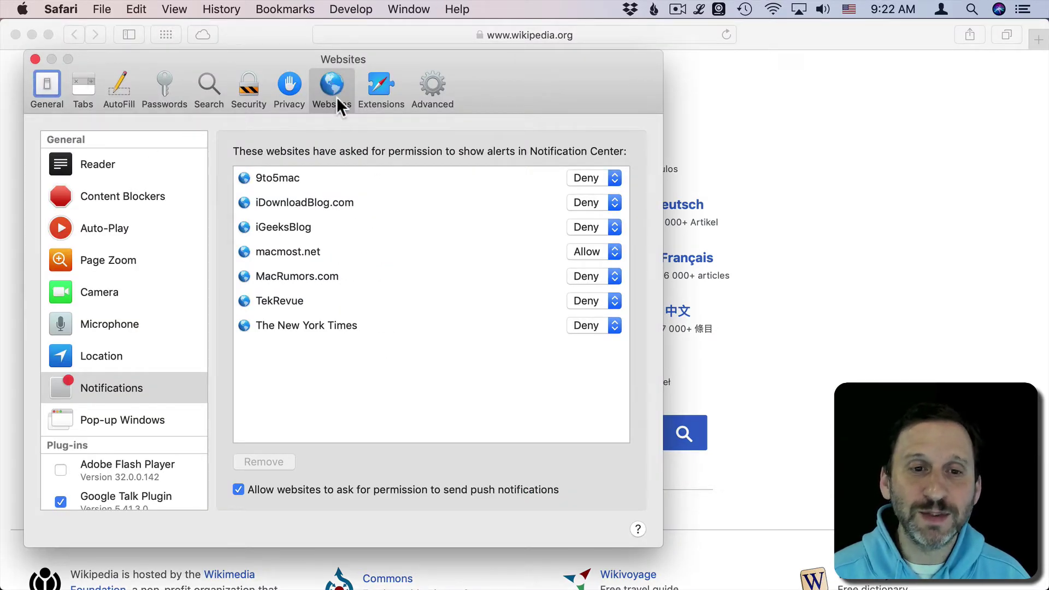
{"action": "left_click", "coordinate": [64, 384]}
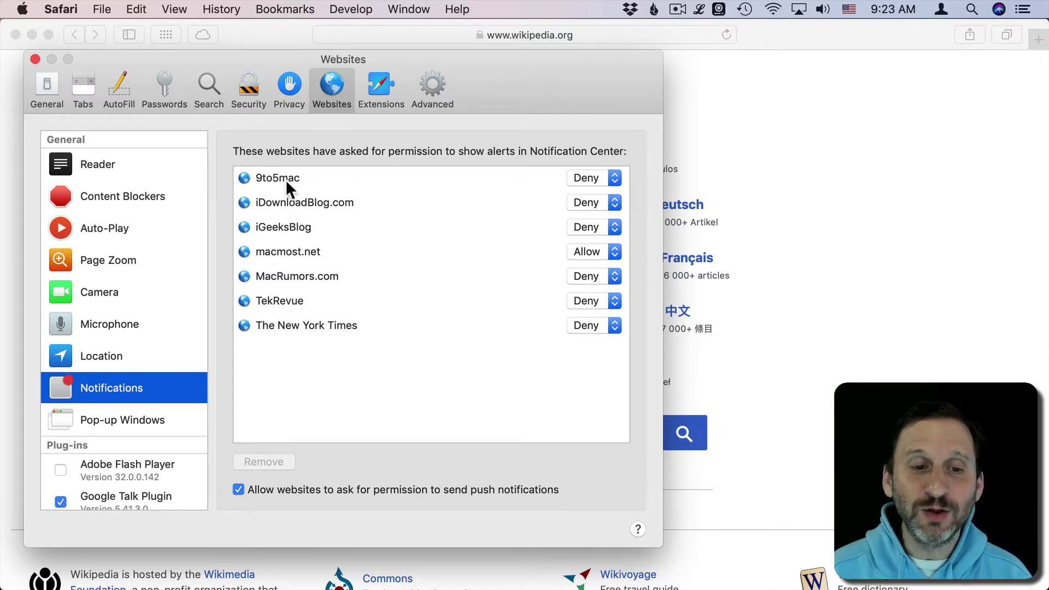
{"action": "left_click", "coordinate": [277, 263]}
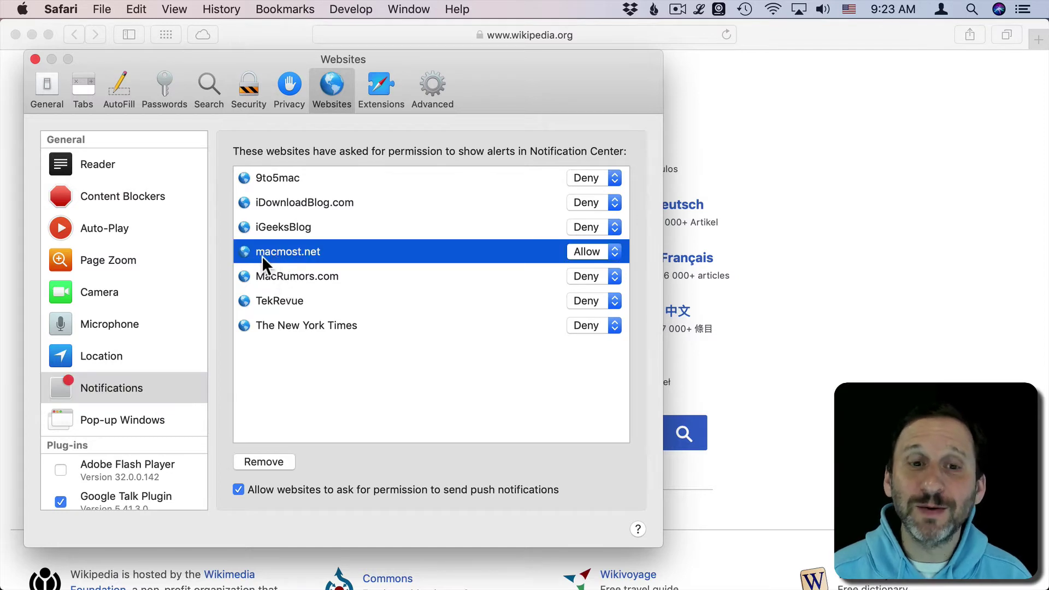
{"action": "left_click", "coordinate": [585, 251]}
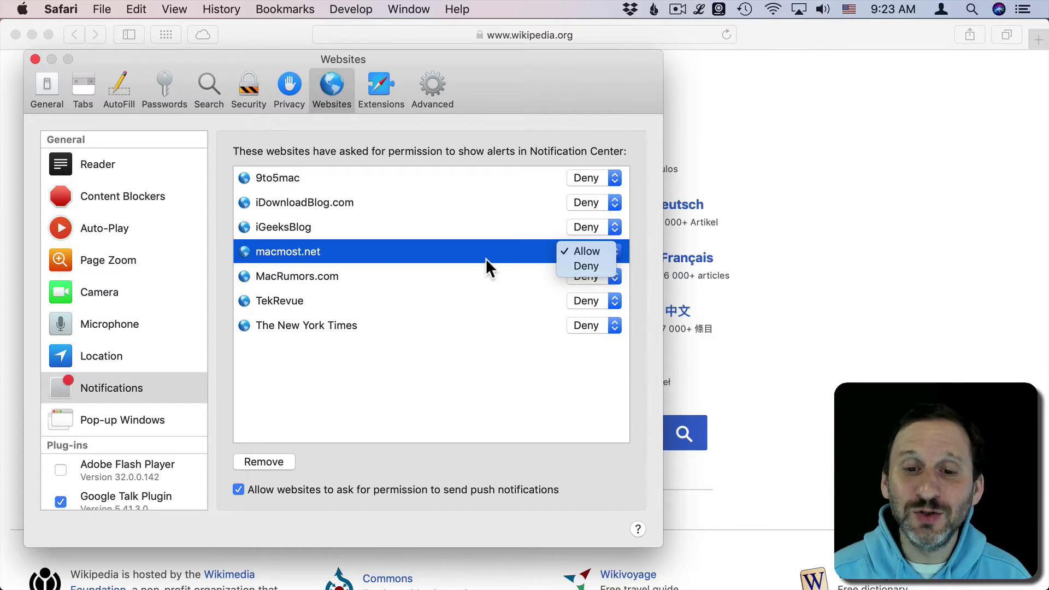
{"action": "left_click", "coordinate": [460, 254]}
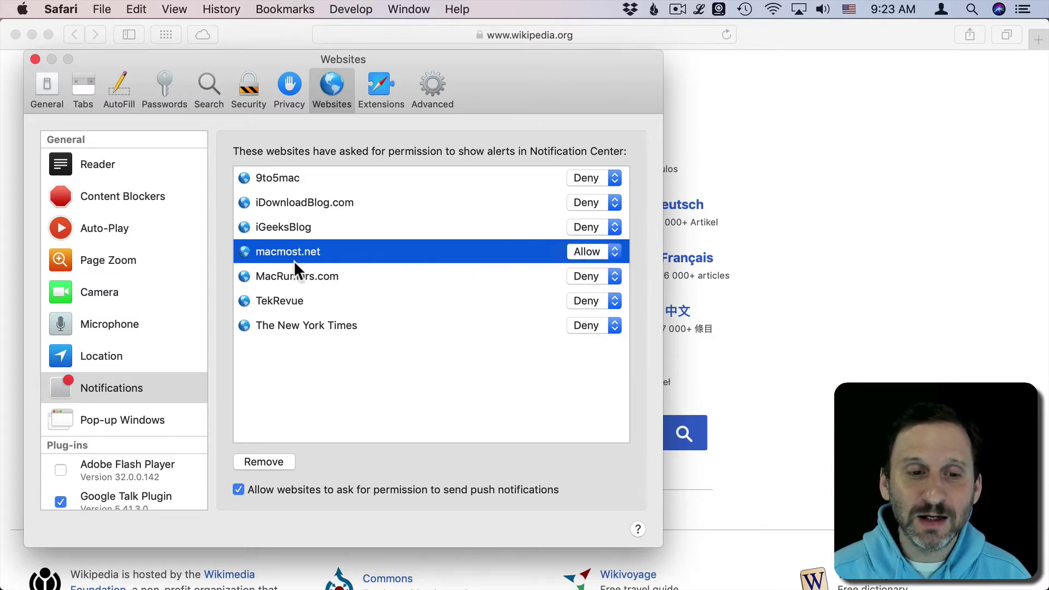
{"action": "left_click", "coordinate": [595, 254]}
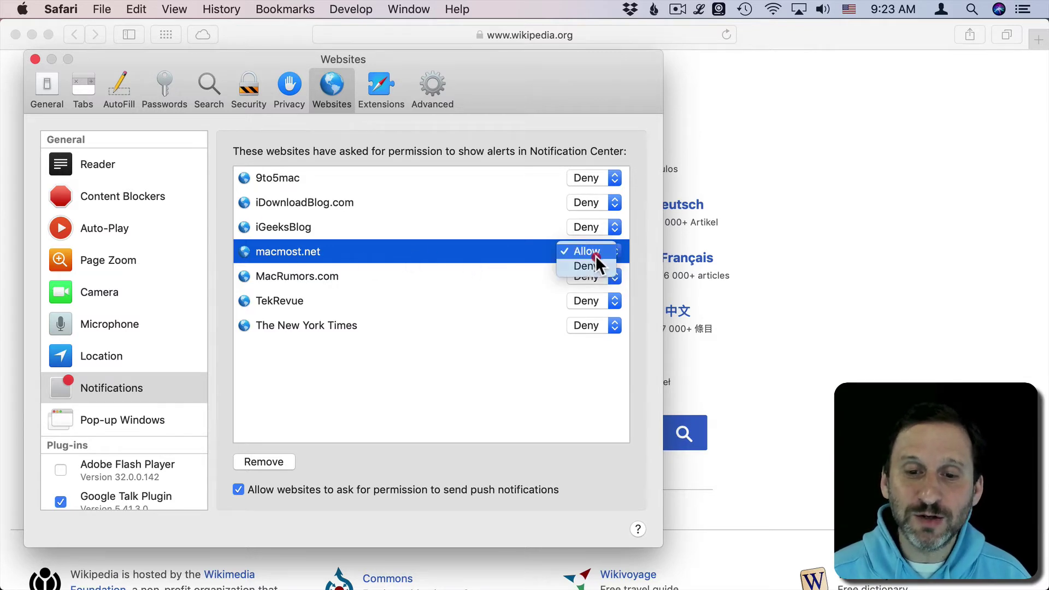
{"action": "left_click", "coordinate": [403, 254]}
{"action": "left_click", "coordinate": [265, 462]}
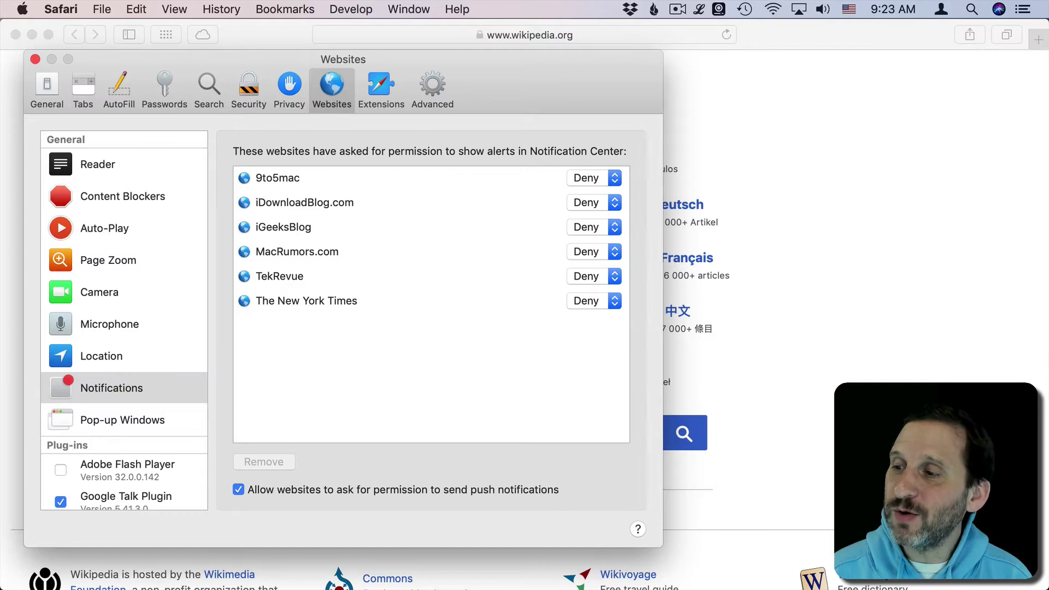
Load the pasted macmost.net Web Notifications Testing Page and allow its notification request
{"action": "left_click", "coordinate": [759, 84]}
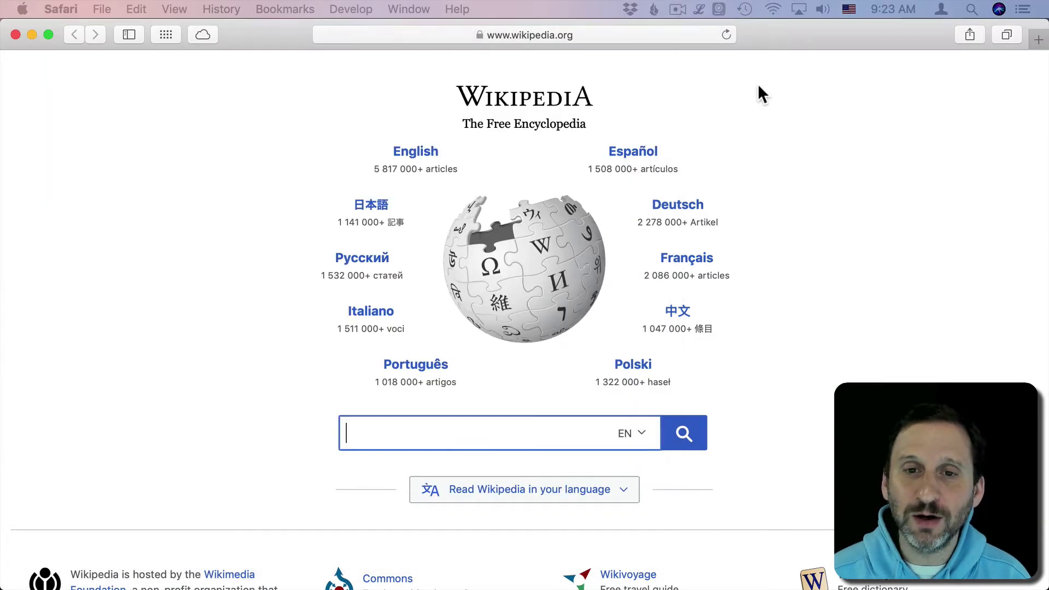
{"action": "left_click", "coordinate": [556, 34]}
{"action": "type", "text": "http://macmost.net/notifications-test.html"}
{"action": "key", "text": "Return"}
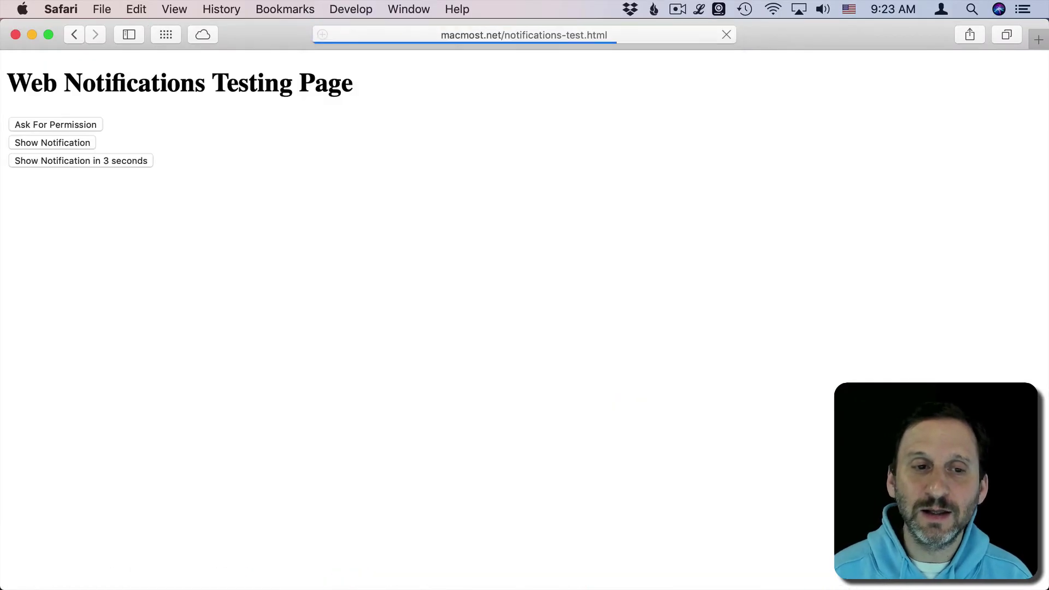
{"action": "left_click", "coordinate": [41, 130]}
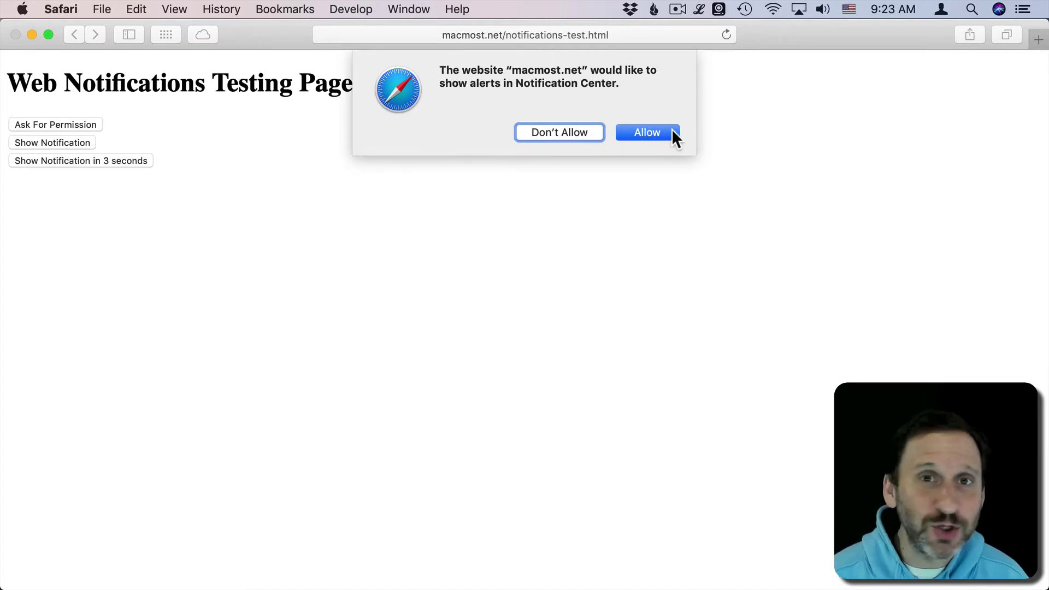
{"action": "left_click", "coordinate": [645, 132]}
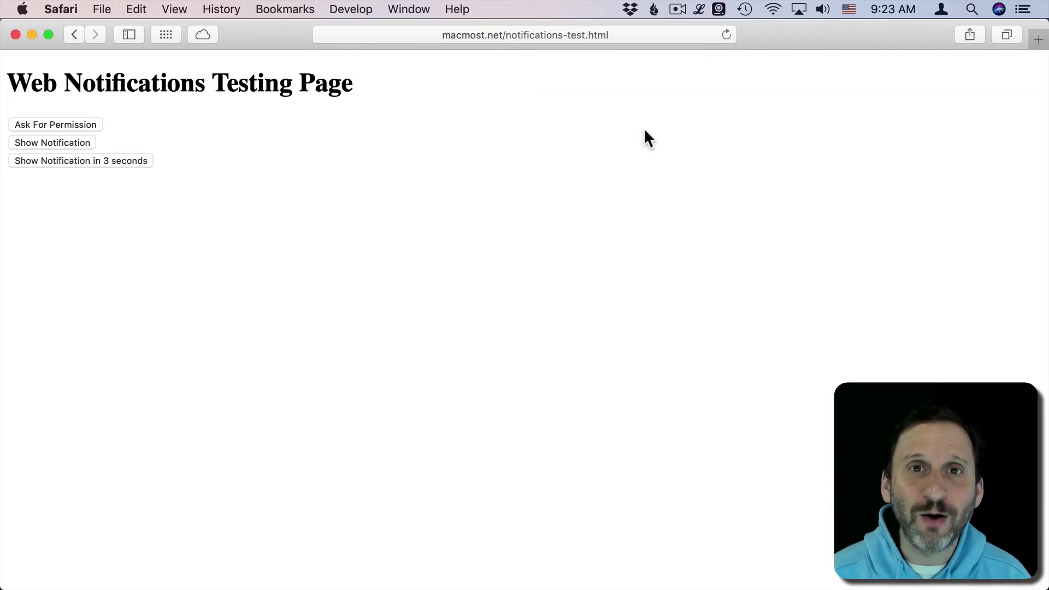
Trigger a test notification from the macmost.net testing page
{"action": "left_click", "coordinate": [73, 9]}
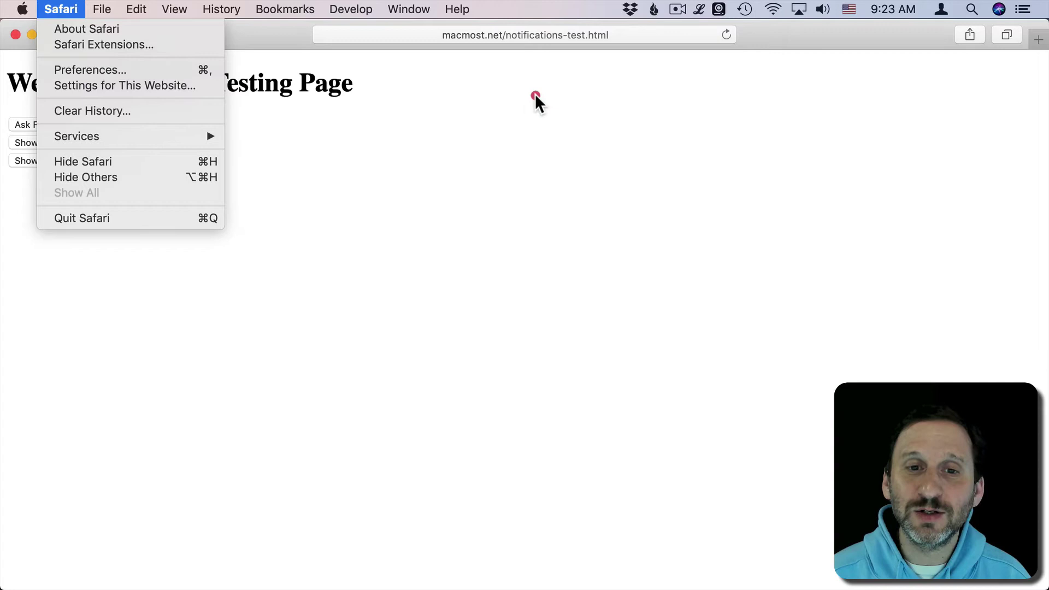
{"action": "left_click", "coordinate": [535, 97]}
{"action": "left_click", "coordinate": [41, 142]}
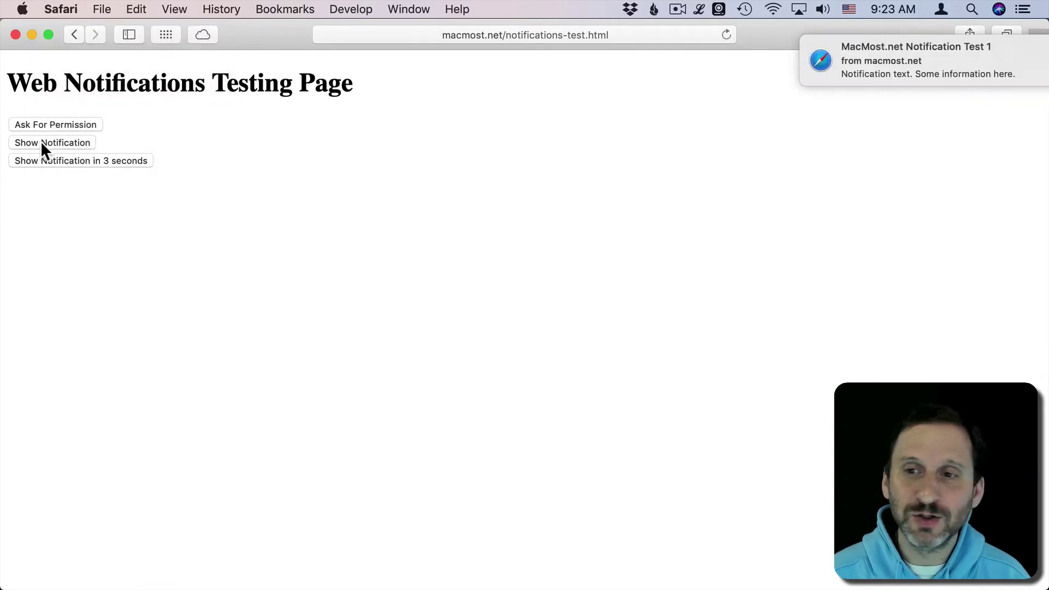
{"action": "left_click", "coordinate": [943, 57]}
Remove macmost.net's saved permission from Safari's Websites > Notifications preferences
{"action": "left_click", "coordinate": [60, 10]}
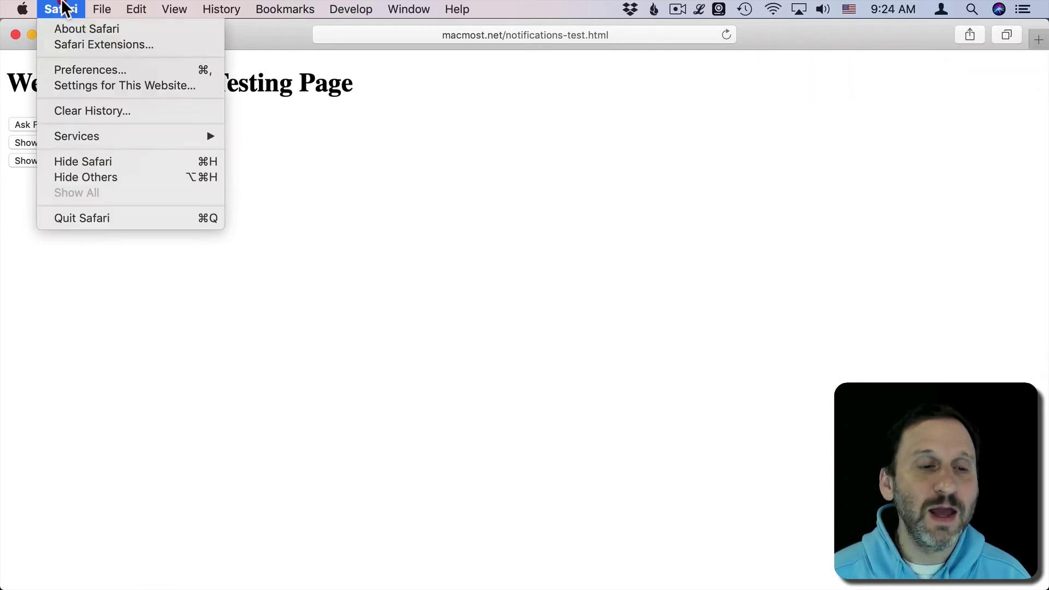
{"action": "left_click", "coordinate": [81, 70]}
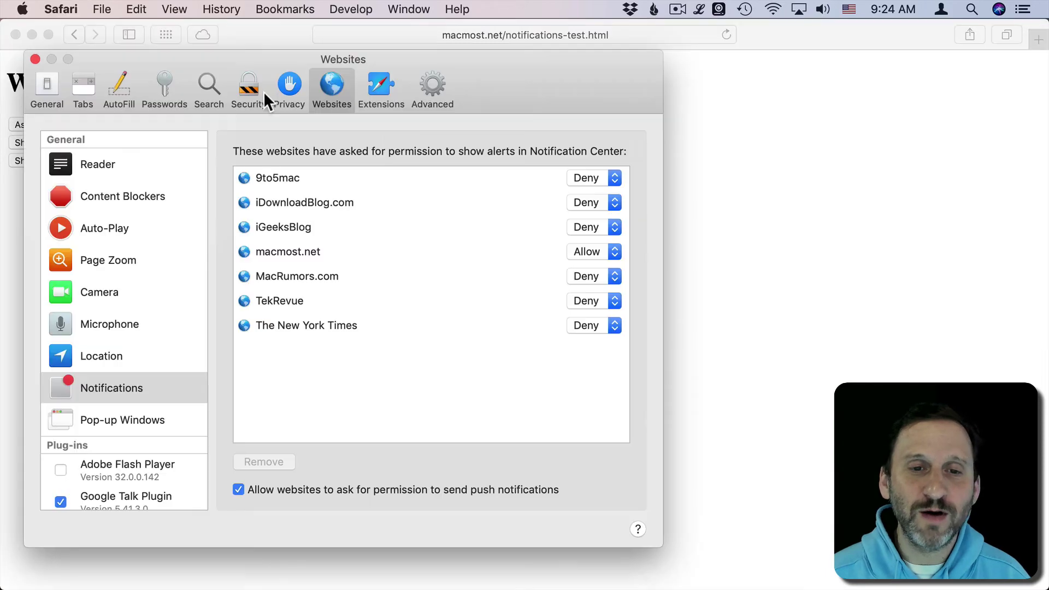
{"action": "left_click", "coordinate": [277, 252]}
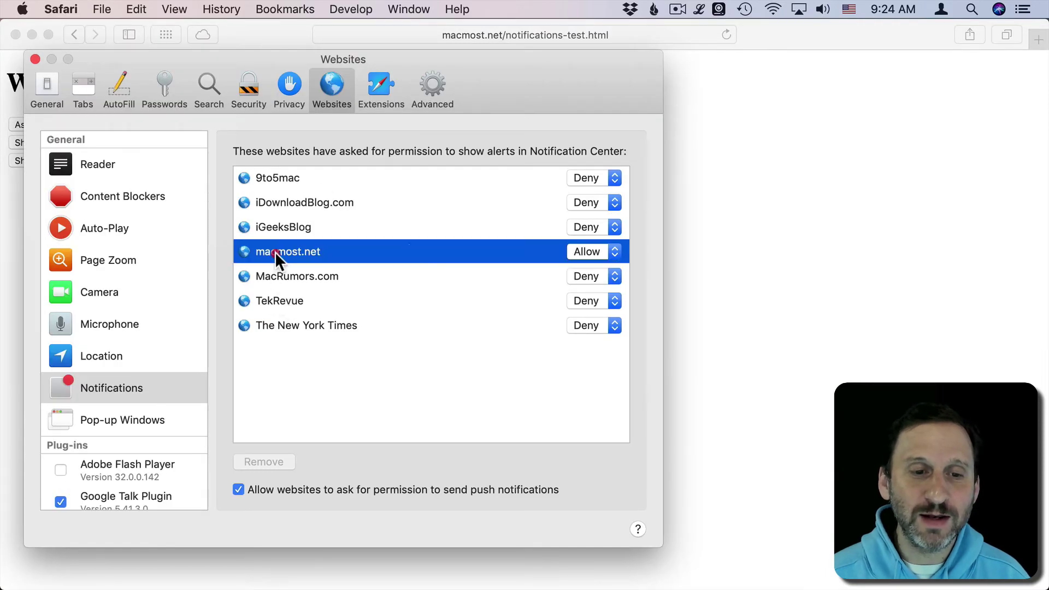
{"action": "left_click", "coordinate": [615, 252]}
{"action": "left_click", "coordinate": [305, 452]}
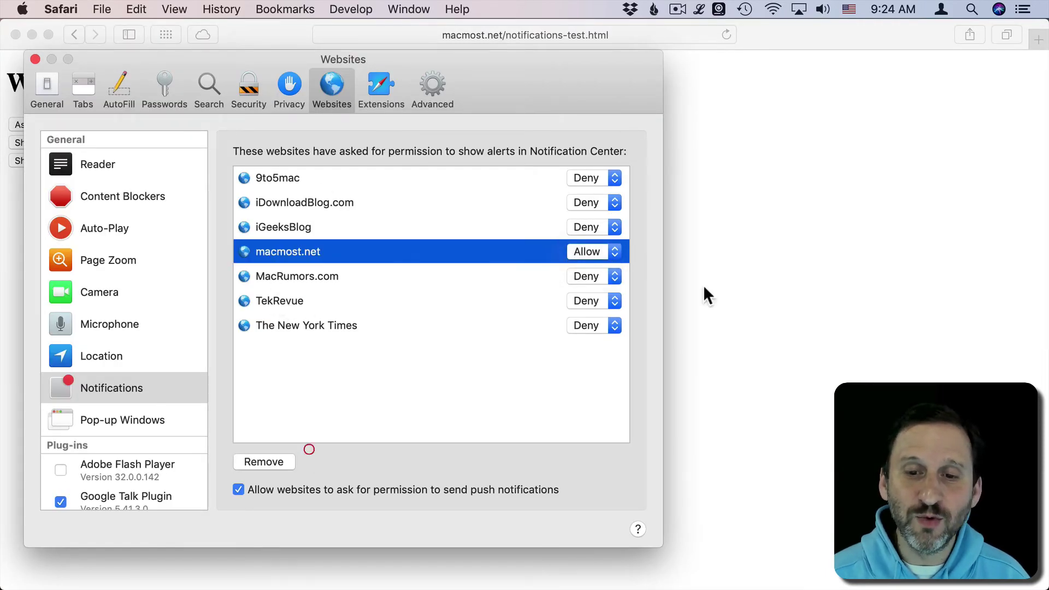
{"action": "left_click", "coordinate": [263, 460]}
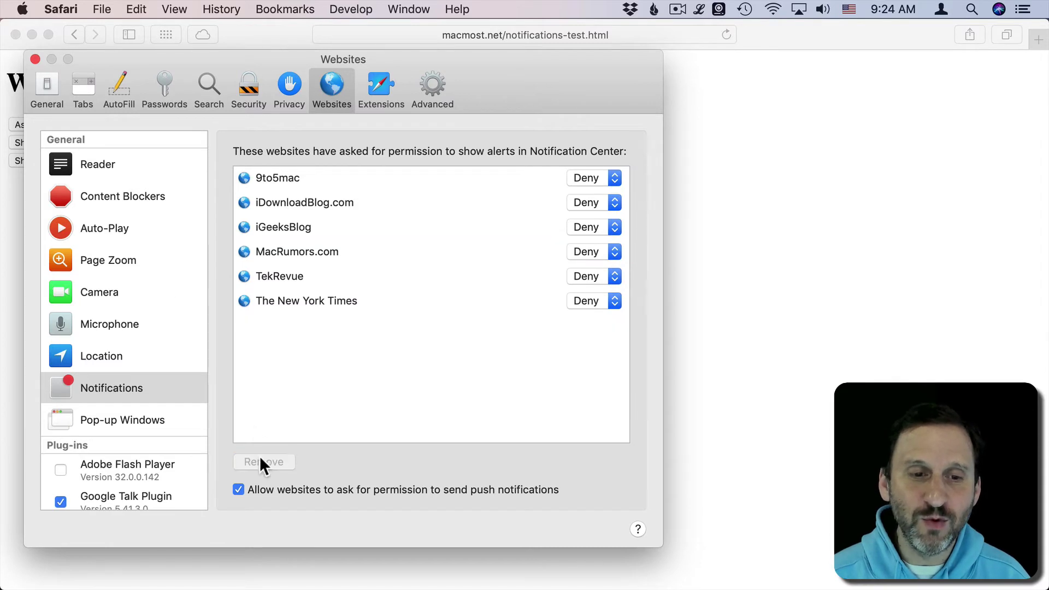
{"action": "left_click", "coordinate": [36, 60]}
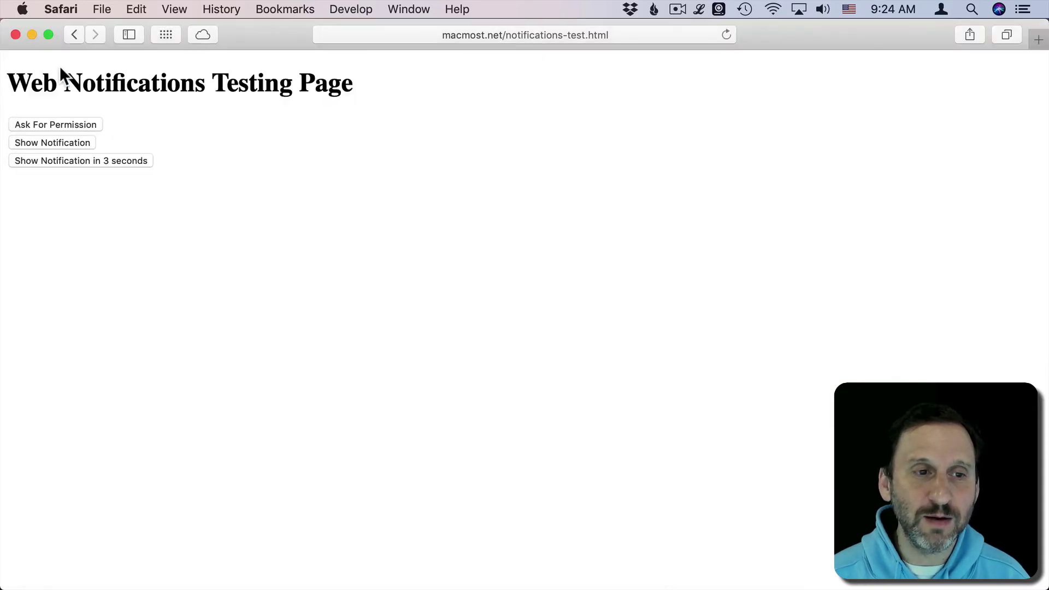
Request permission again, choose Don't Allow, then try Show Notification
{"action": "left_click", "coordinate": [62, 125]}
{"action": "left_click", "coordinate": [568, 134]}
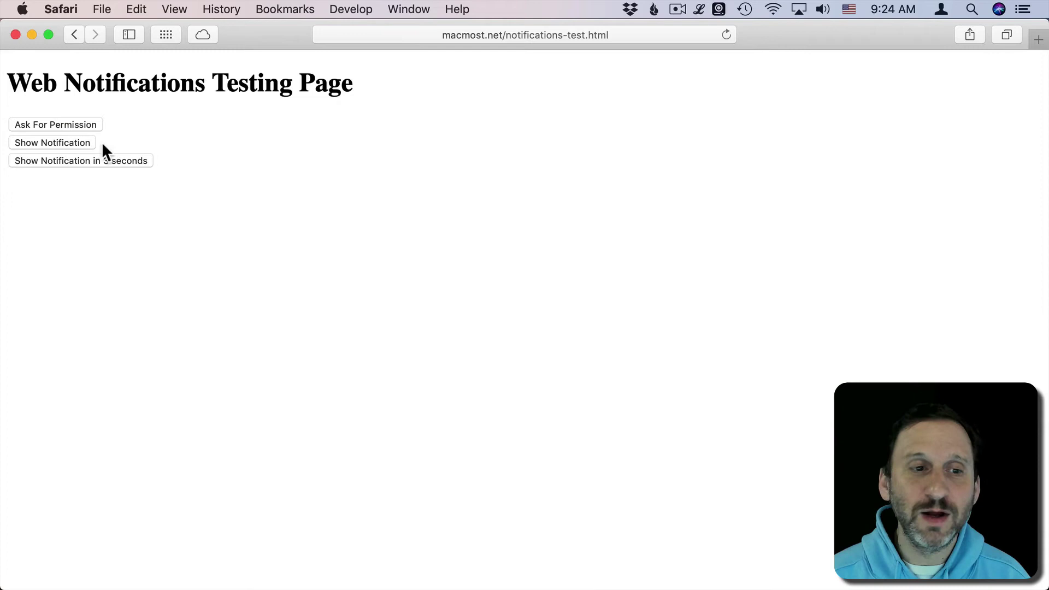
{"action": "left_click", "coordinate": [32, 142]}
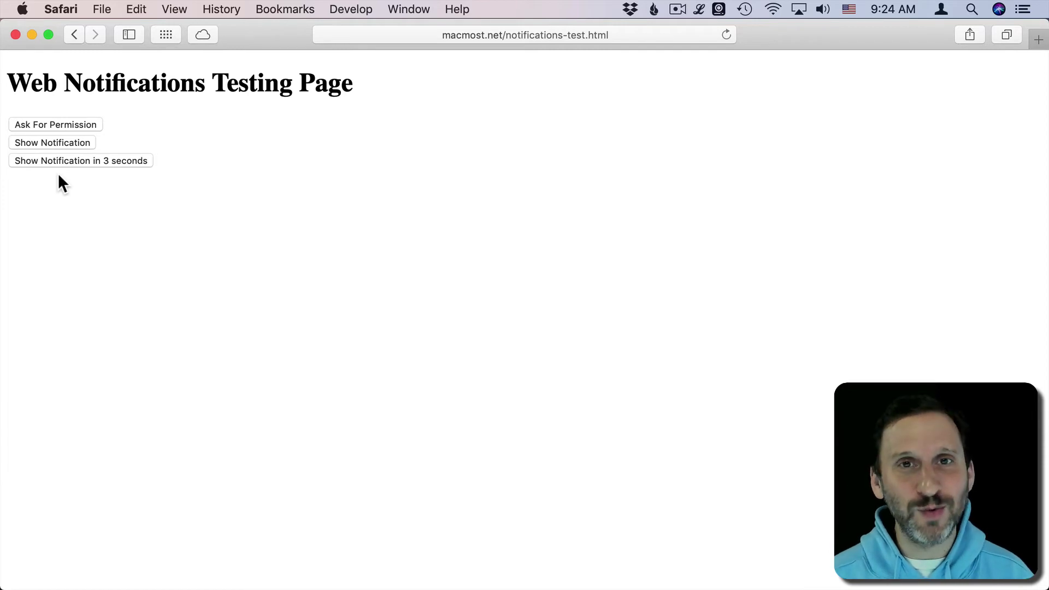
{"action": "left_click", "coordinate": [61, 9]}
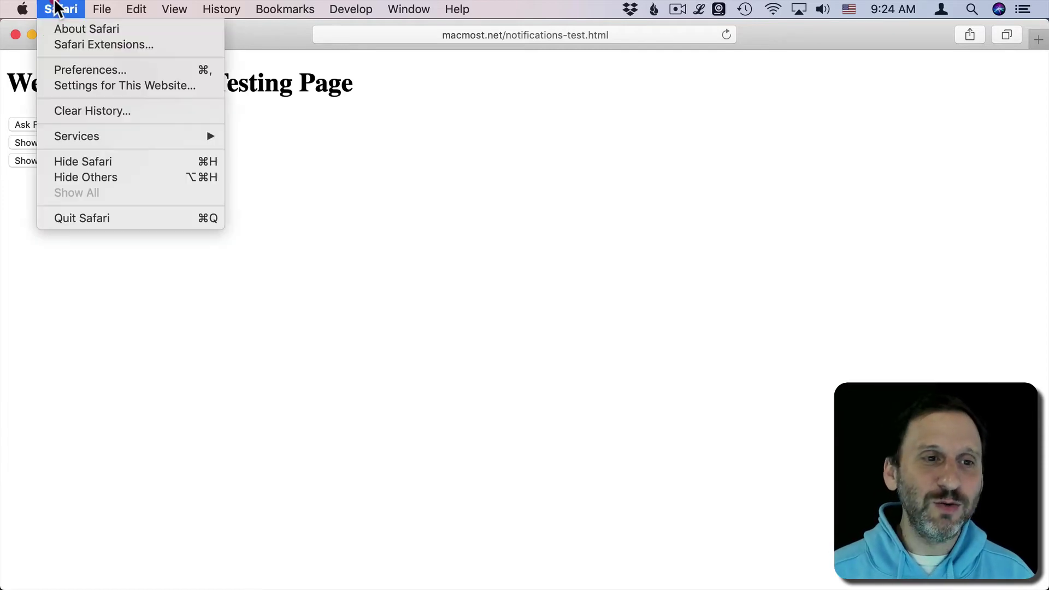
{"action": "left_click", "coordinate": [74, 71]}
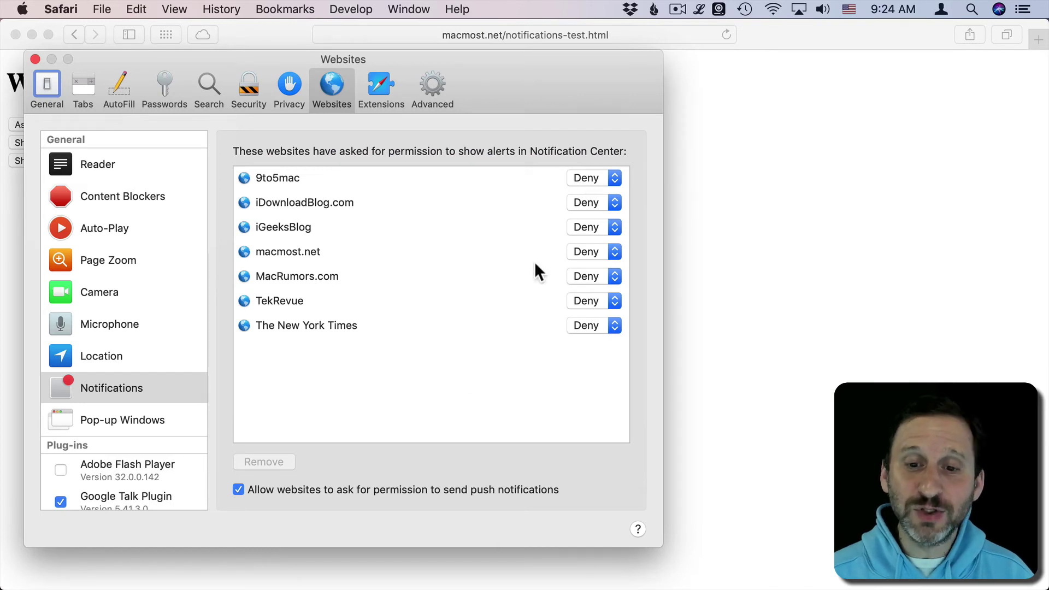
{"action": "left_click", "coordinate": [288, 254]}
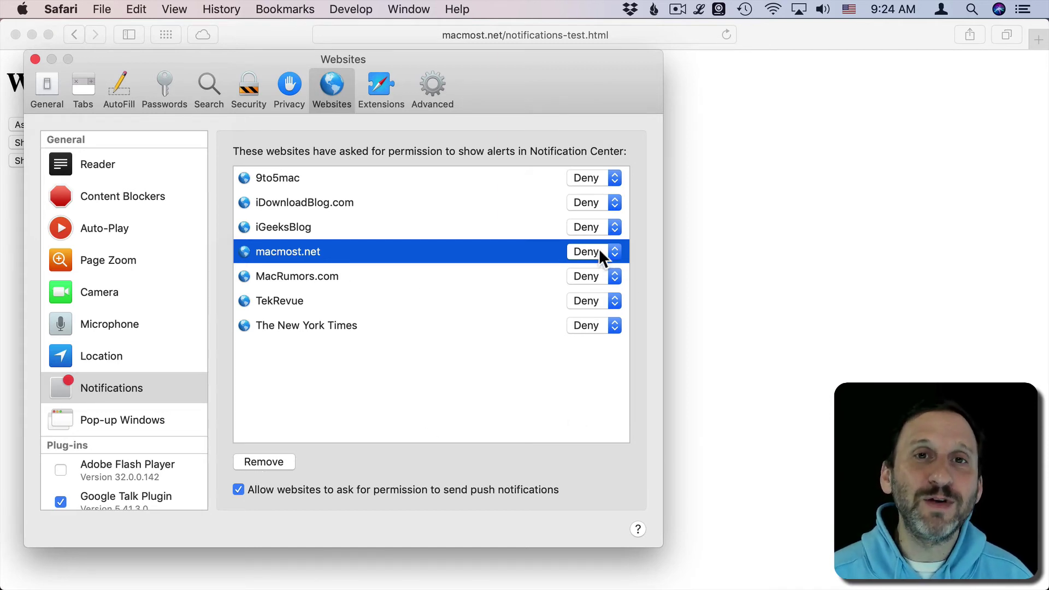
{"action": "left_click", "coordinate": [271, 461]}
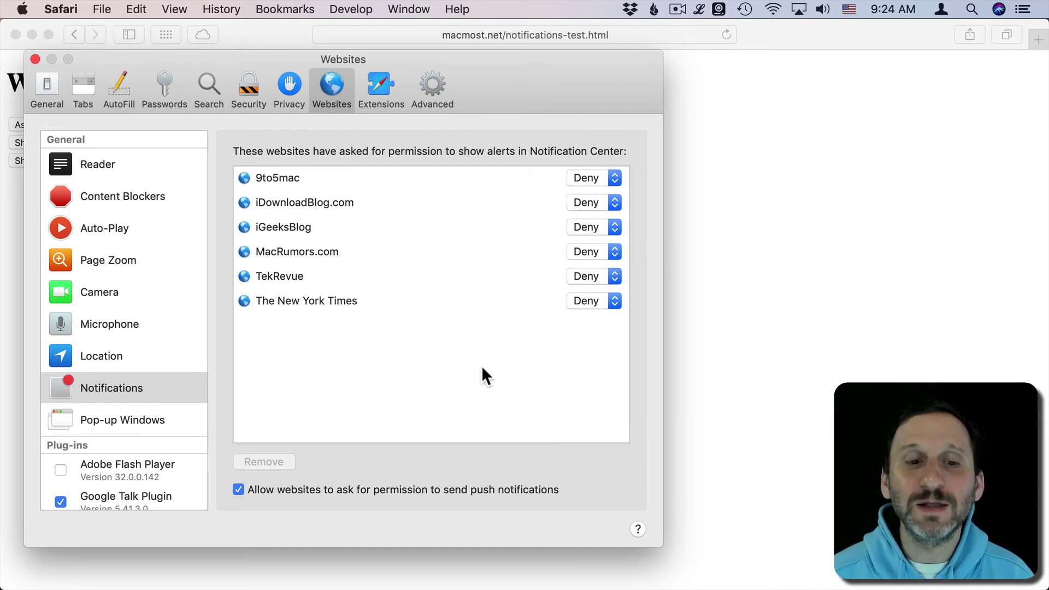
{"action": "left_click", "coordinate": [34, 59]}
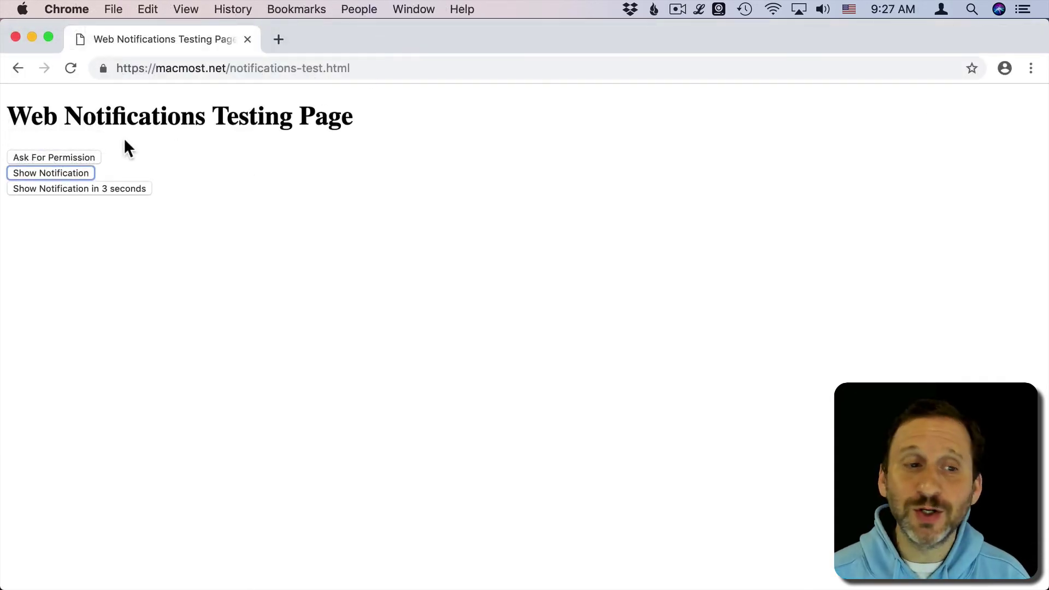
Allow macmost.net's notification request in Chrome and show 'MacMost.net Notification Test 2'
{"action": "left_click", "coordinate": [70, 156]}
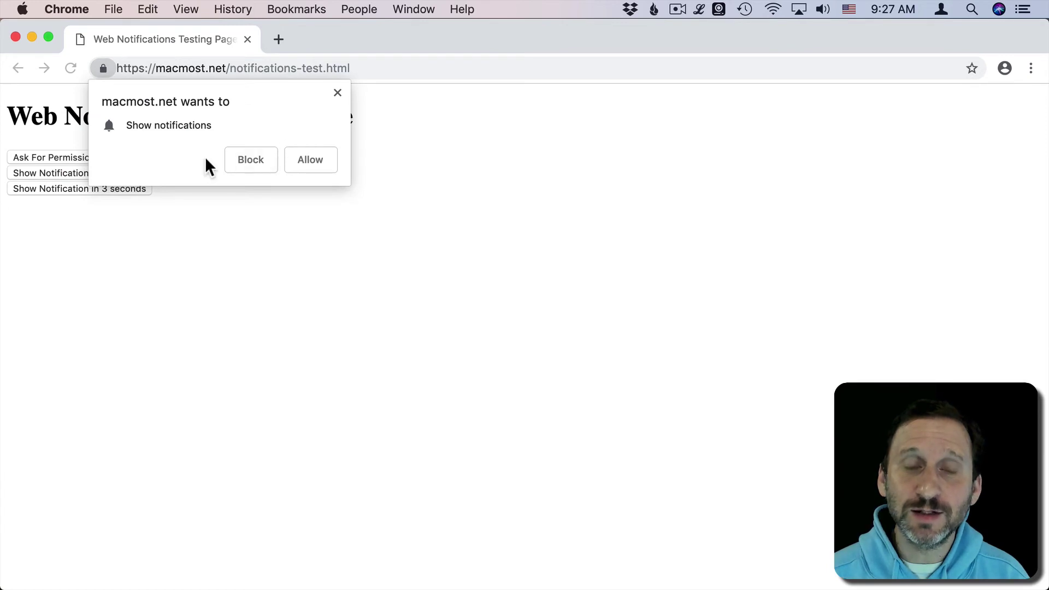
{"action": "left_click", "coordinate": [312, 159]}
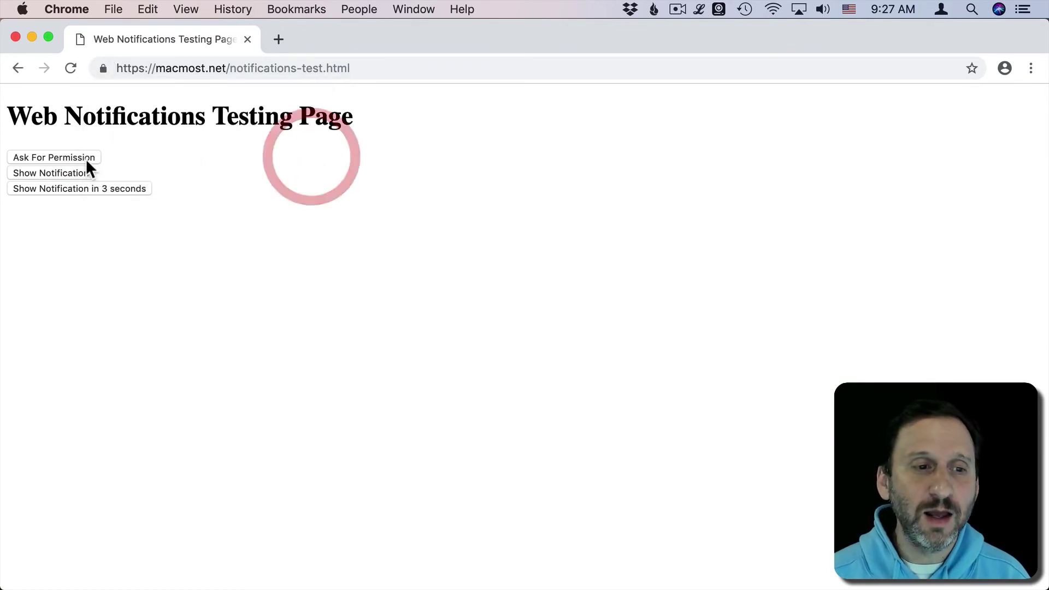
{"action": "left_click", "coordinate": [63, 171]}
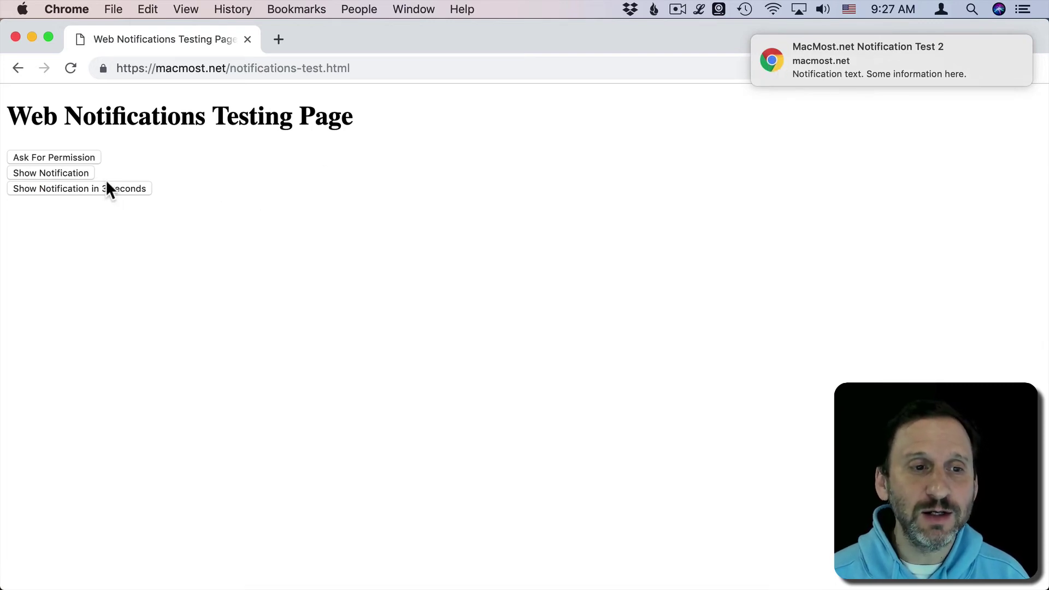
Open Chrome's Advanced > Content settings > Notifications page
{"action": "left_click", "coordinate": [77, 8]}
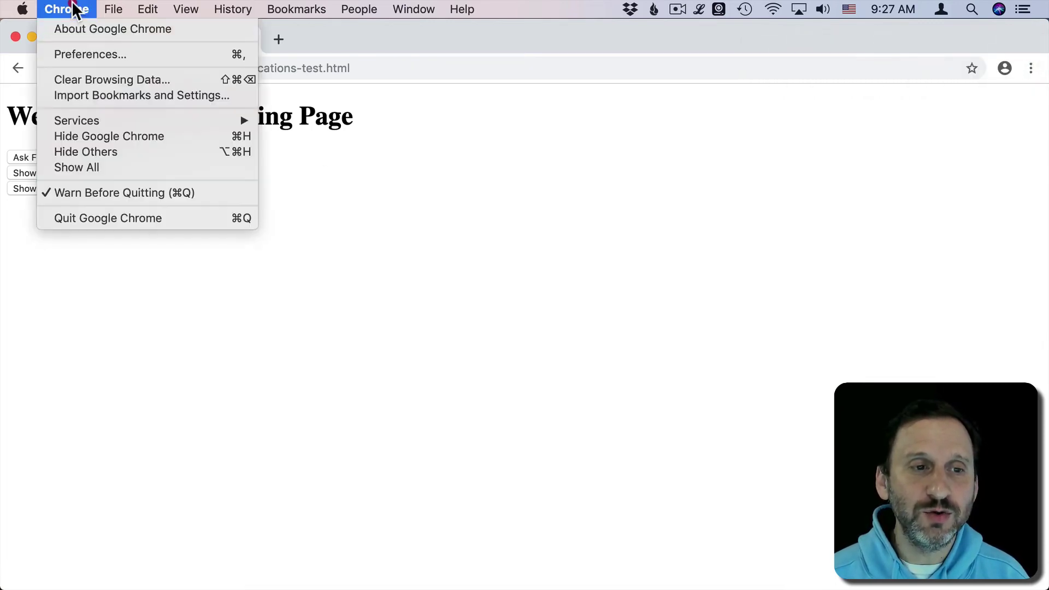
{"action": "left_click", "coordinate": [77, 49]}
{"action": "scroll", "coordinate": [388, 377], "scroll_direction": "down", "scroll_amount": 15}
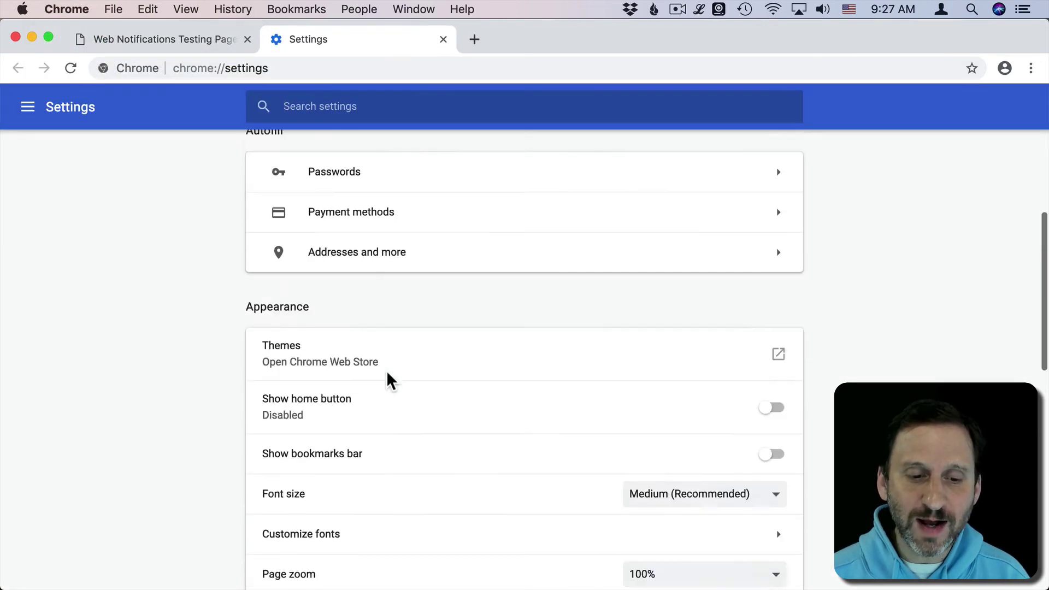
{"action": "scroll", "coordinate": [387, 374], "scroll_direction": "down", "scroll_amount": 2}
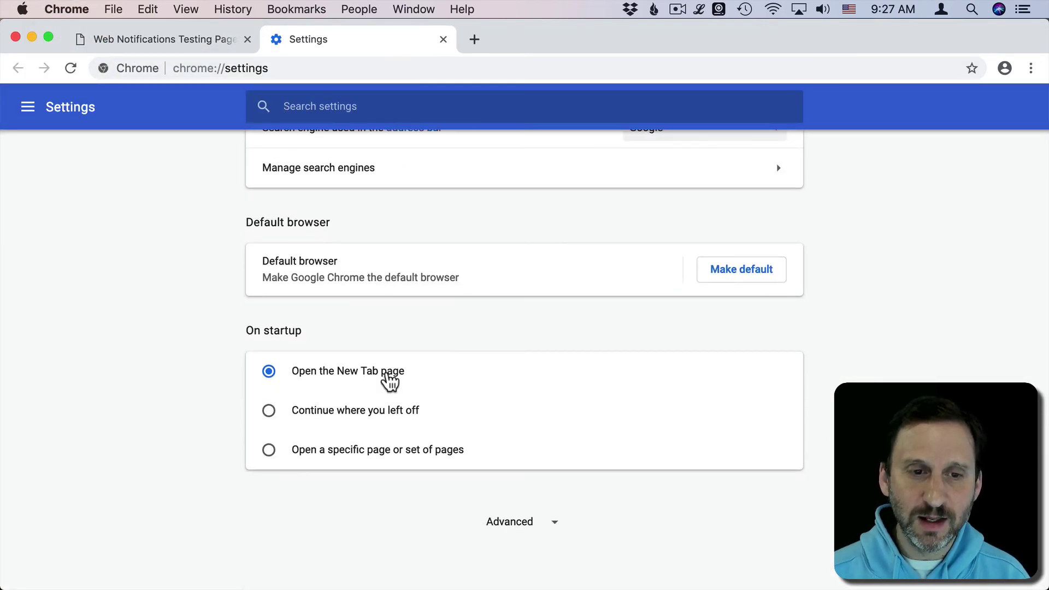
{"action": "scroll", "coordinate": [388, 377], "scroll_direction": "up", "scroll_amount": 5}
{"action": "scroll", "coordinate": [389, 377], "scroll_direction": "down", "scroll_amount": 5}
{"action": "left_click", "coordinate": [477, 522]}
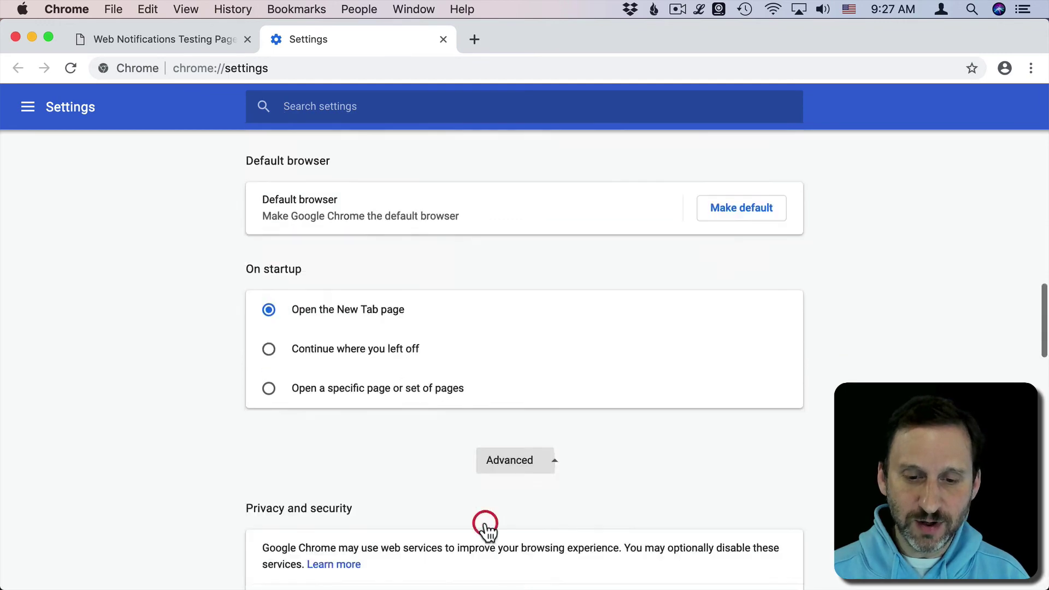
{"action": "scroll", "coordinate": [486, 533], "scroll_direction": "down", "scroll_amount": 7}
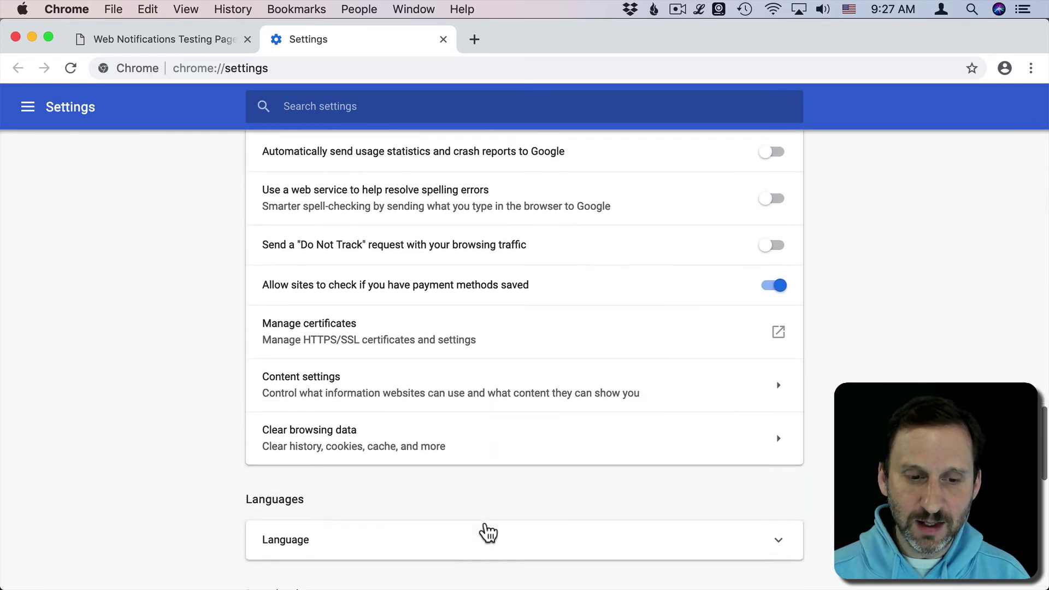
{"action": "left_click", "coordinate": [344, 391]}
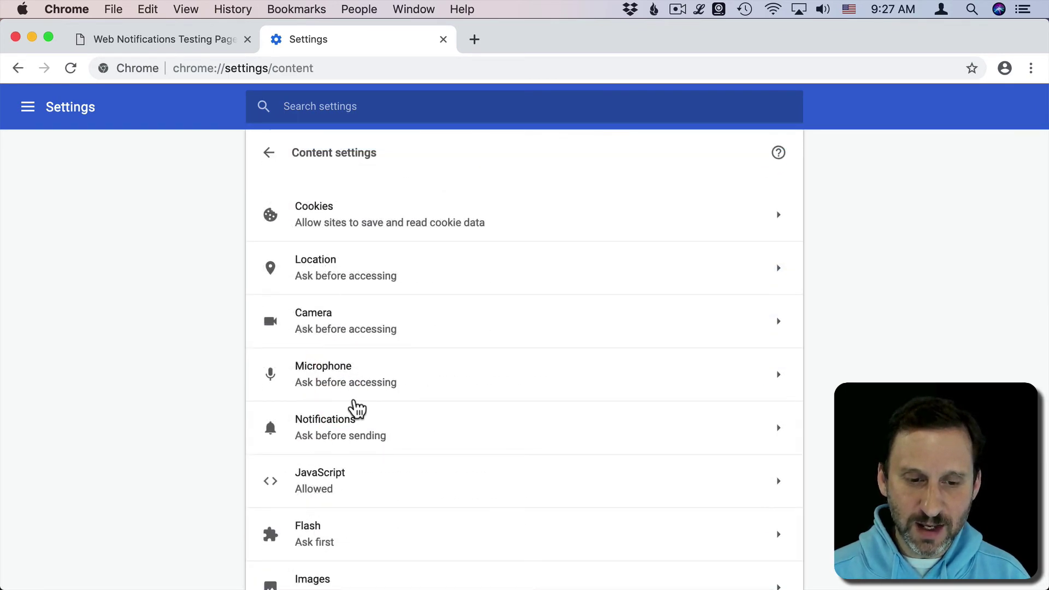
{"action": "scroll", "coordinate": [356, 408], "scroll_direction": "down", "scroll_amount": 3}
{"action": "left_click", "coordinate": [340, 261]}
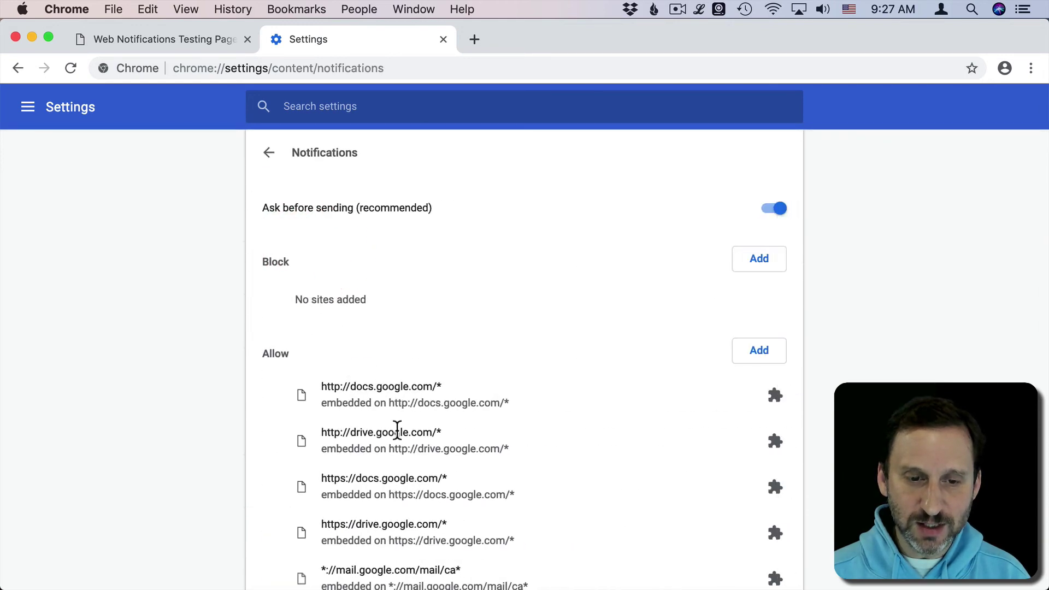
Remove macmost.net from the sites allowed to send notifications
{"action": "scroll", "coordinate": [398, 428], "scroll_direction": "down", "scroll_amount": 2}
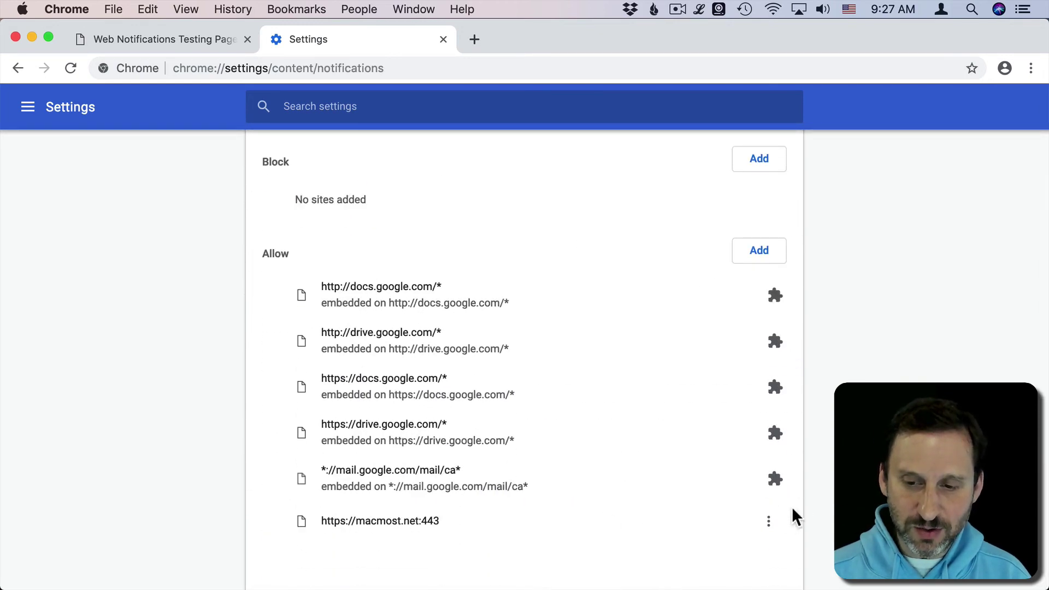
{"action": "left_click", "coordinate": [768, 521]}
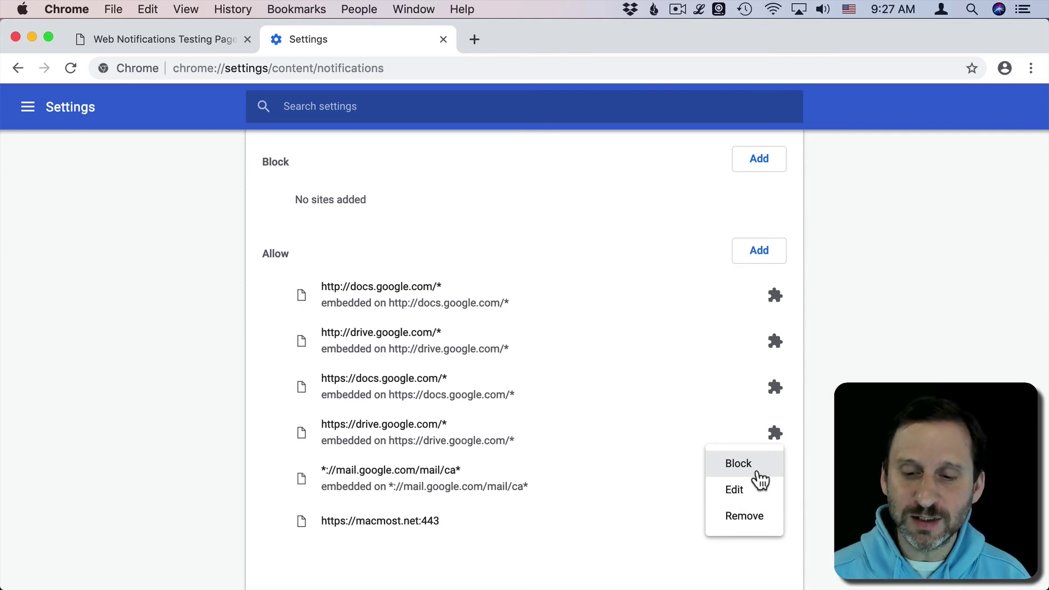
{"action": "left_click", "coordinate": [746, 517]}
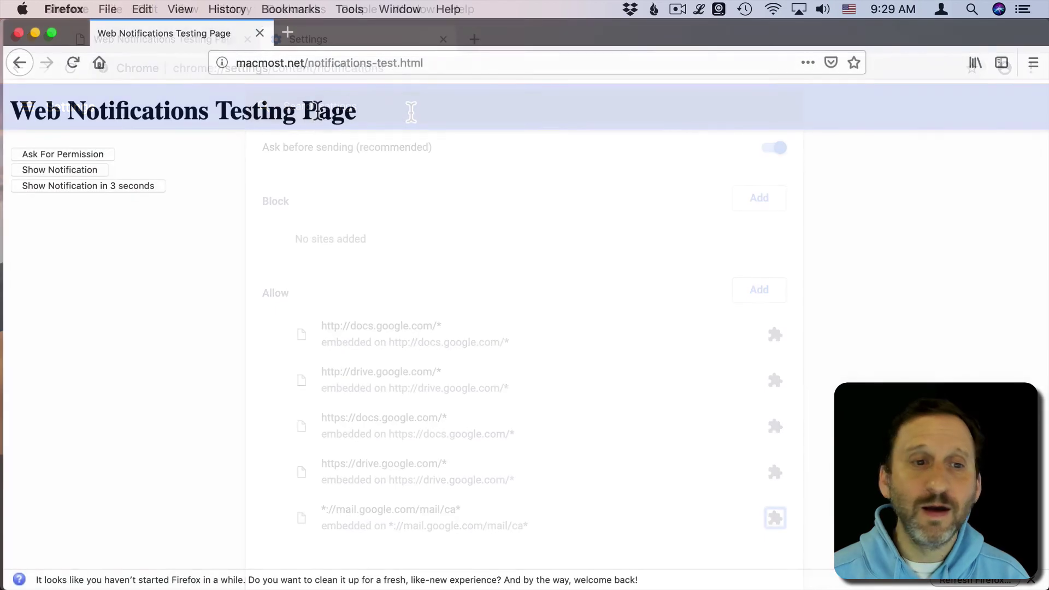
Allow macmost.net's notification request in Firefox and show 'MacMost.net Notification Test 1'
{"action": "left_click", "coordinate": [34, 155]}
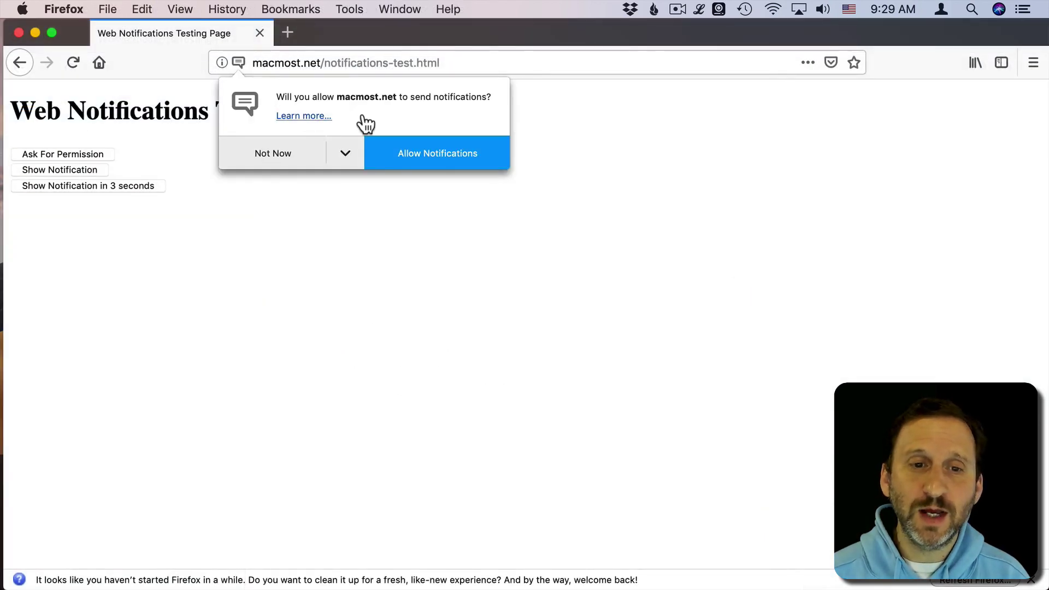
{"action": "left_click", "coordinate": [427, 155]}
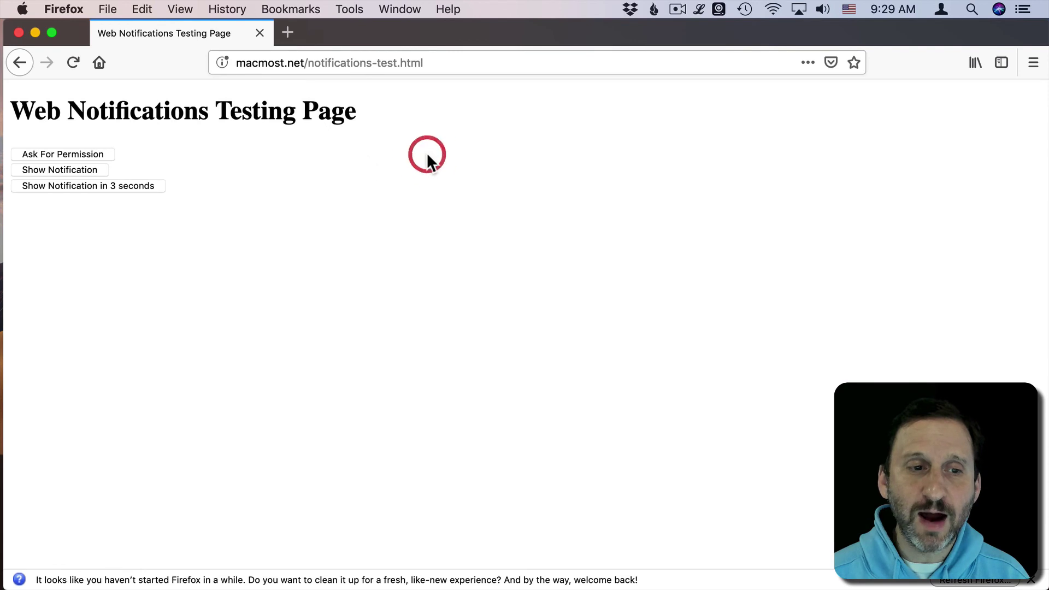
{"action": "left_click", "coordinate": [59, 170]}
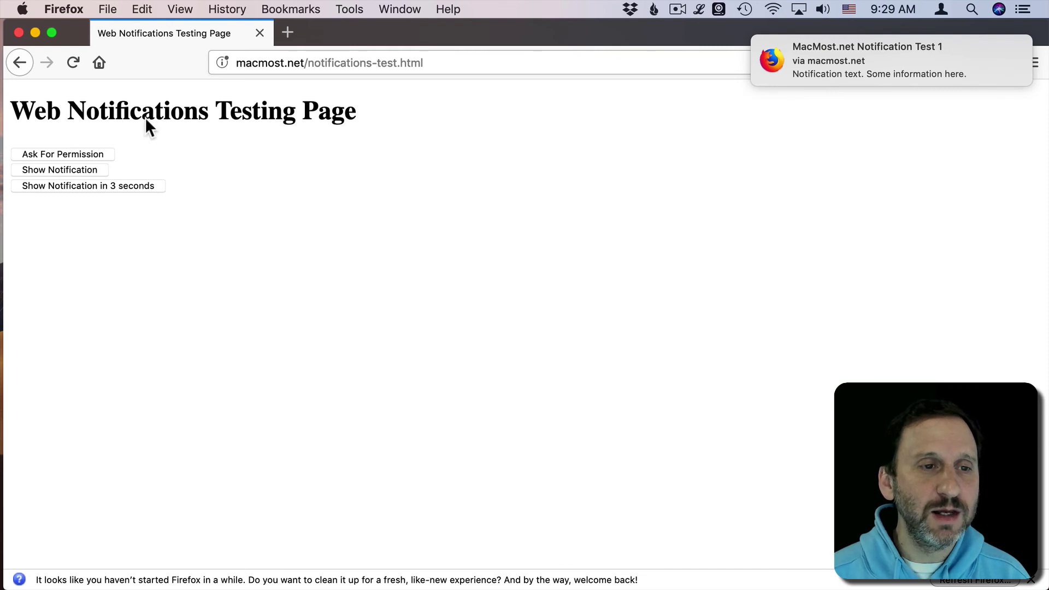
Open Firefox's Privacy & Security preferences down to the Permissions section
{"action": "left_click", "coordinate": [73, 7]}
{"action": "left_click", "coordinate": [78, 52]}
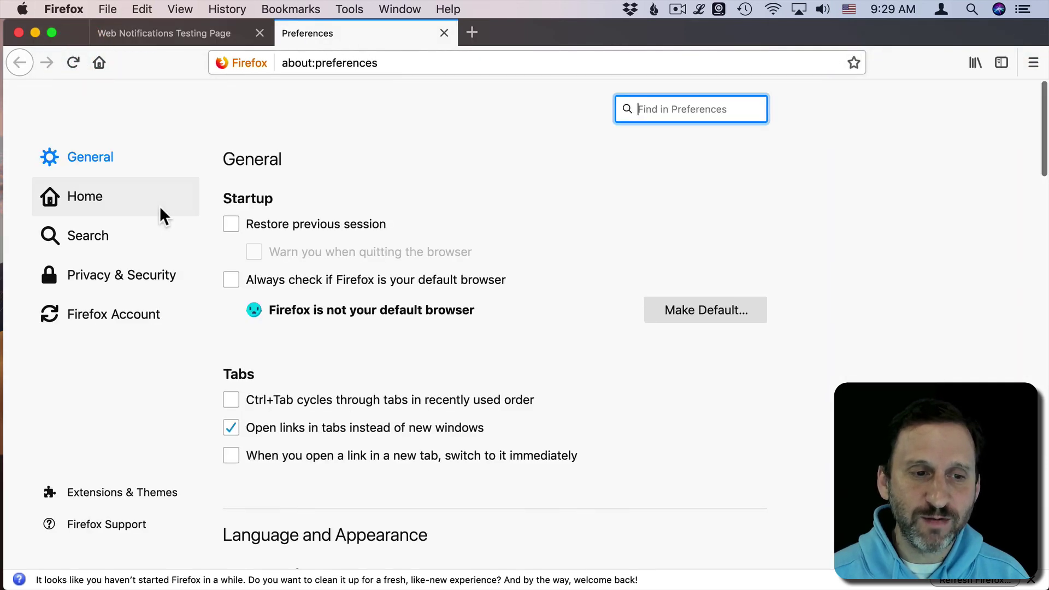
{"action": "left_click", "coordinate": [76, 273]}
{"action": "scroll", "coordinate": [395, 394], "scroll_direction": "down", "scroll_amount": 3}
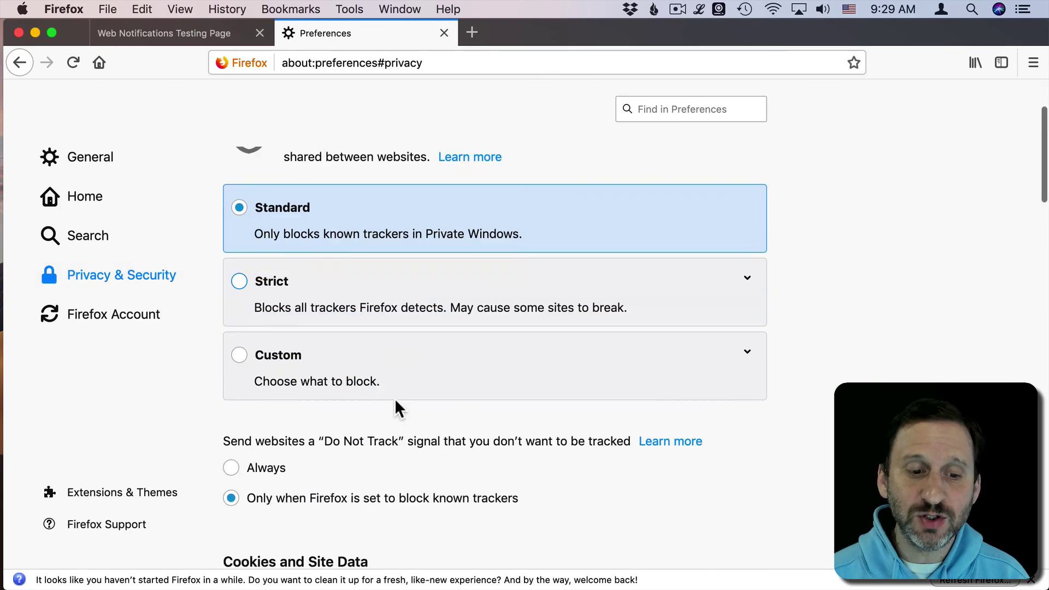
{"action": "scroll", "coordinate": [395, 407], "scroll_direction": "down", "scroll_amount": 5}
{"action": "scroll", "coordinate": [395, 404], "scroll_direction": "down", "scroll_amount": 9}
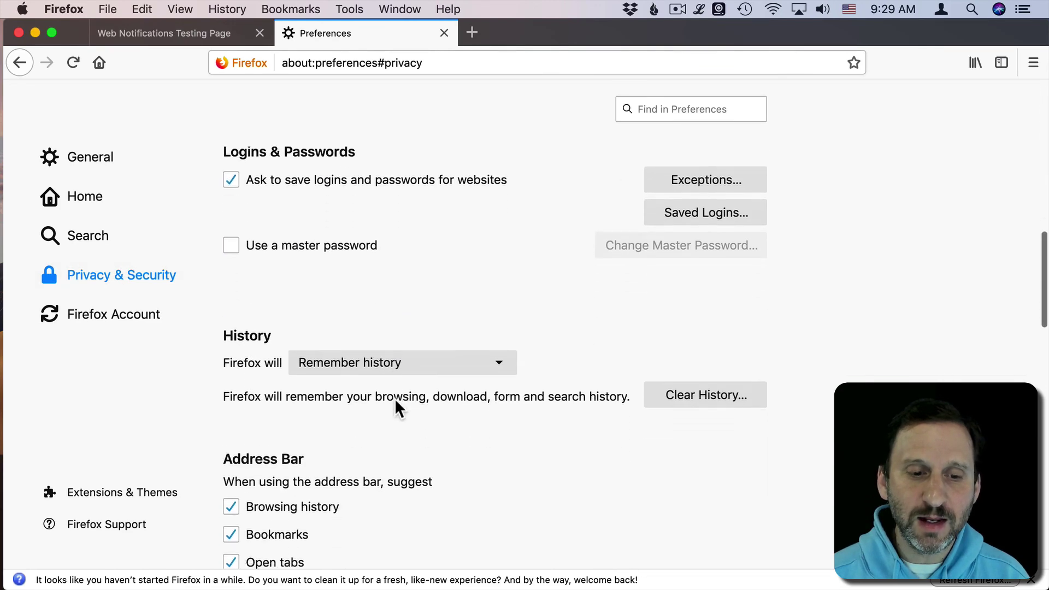
{"action": "scroll", "coordinate": [396, 404], "scroll_direction": "down", "scroll_amount": 3}
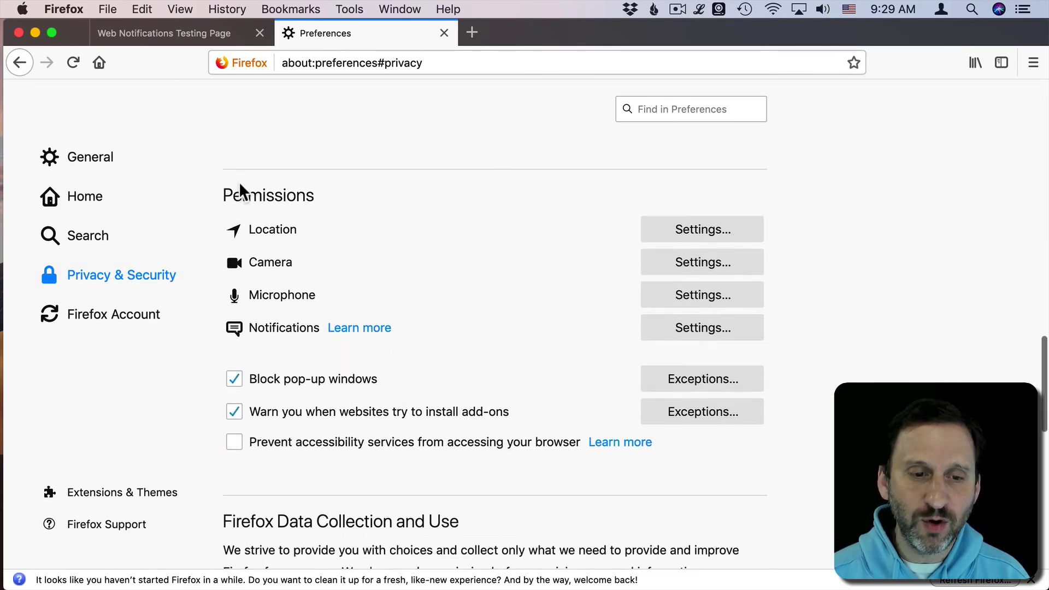
In Notifications Settings, remove macmost.net and save the changes
{"action": "left_click", "coordinate": [685, 340]}
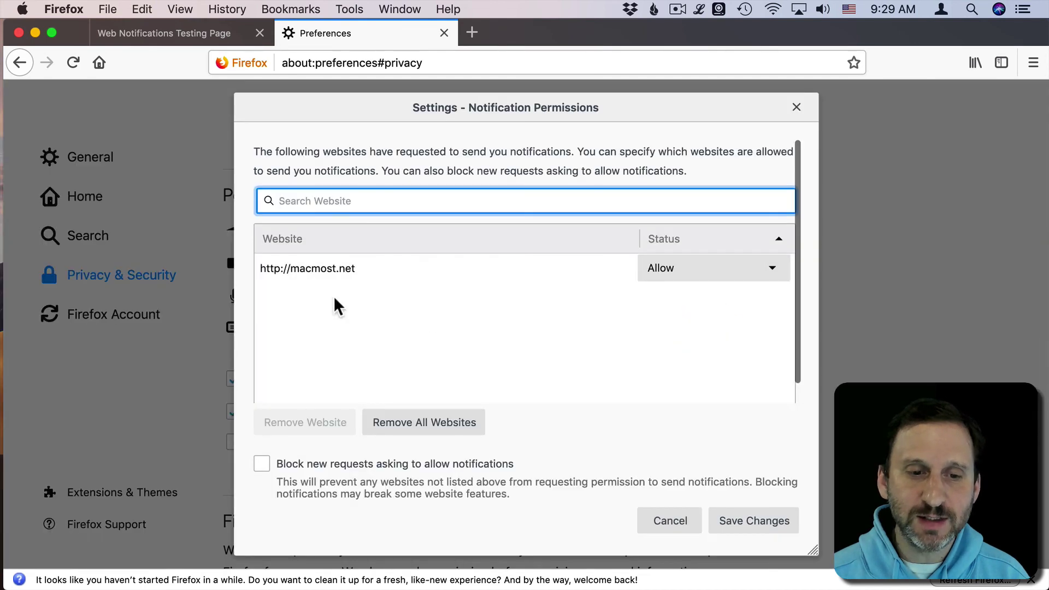
{"action": "left_click", "coordinate": [304, 271]}
{"action": "left_click", "coordinate": [762, 267]}
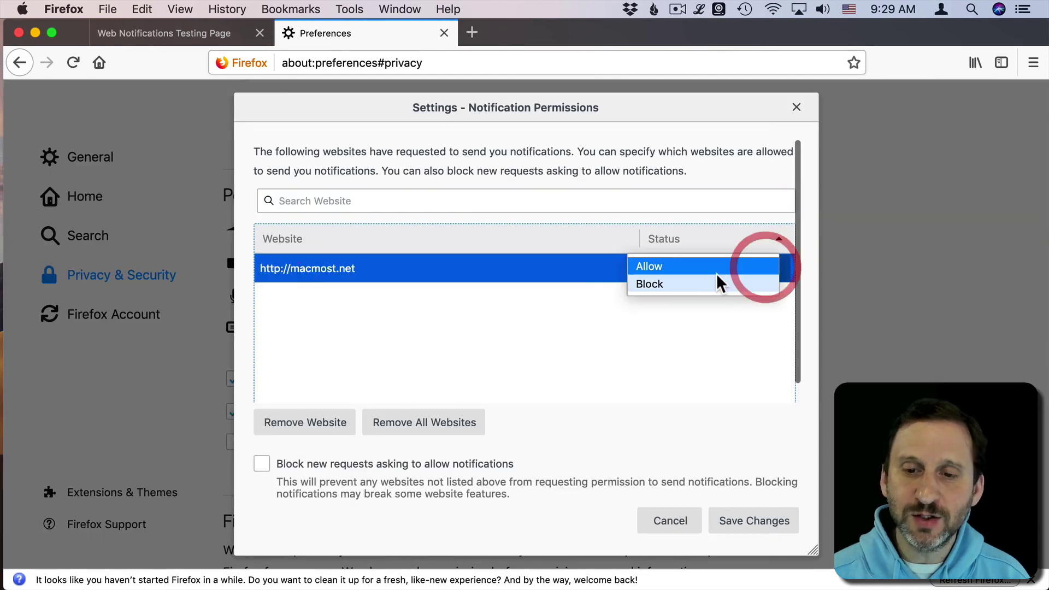
{"action": "left_click", "coordinate": [523, 322]}
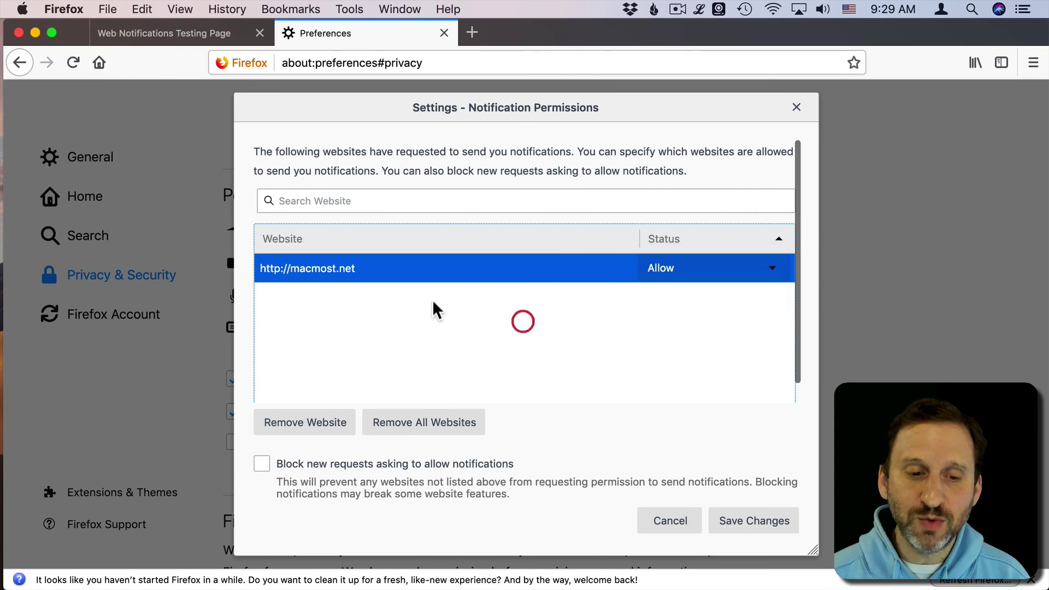
{"action": "left_click", "coordinate": [306, 426]}
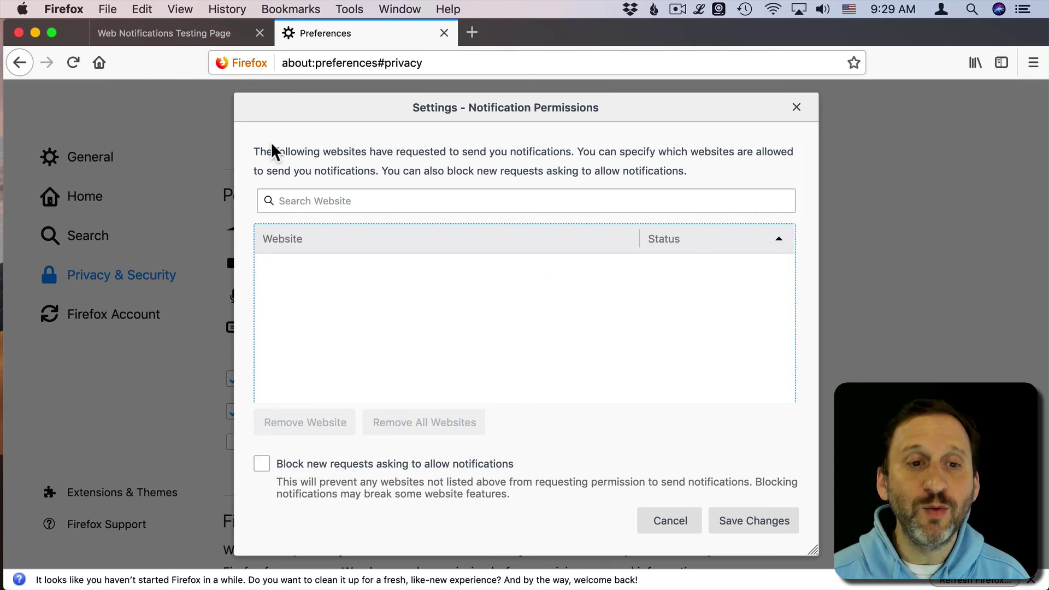
{"action": "left_click", "coordinate": [797, 107]}
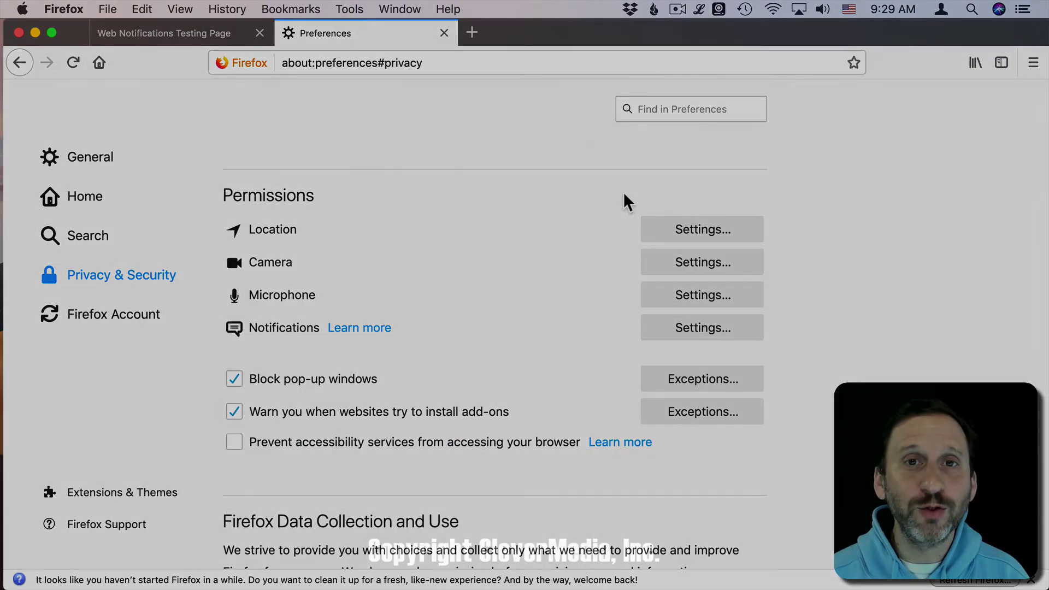